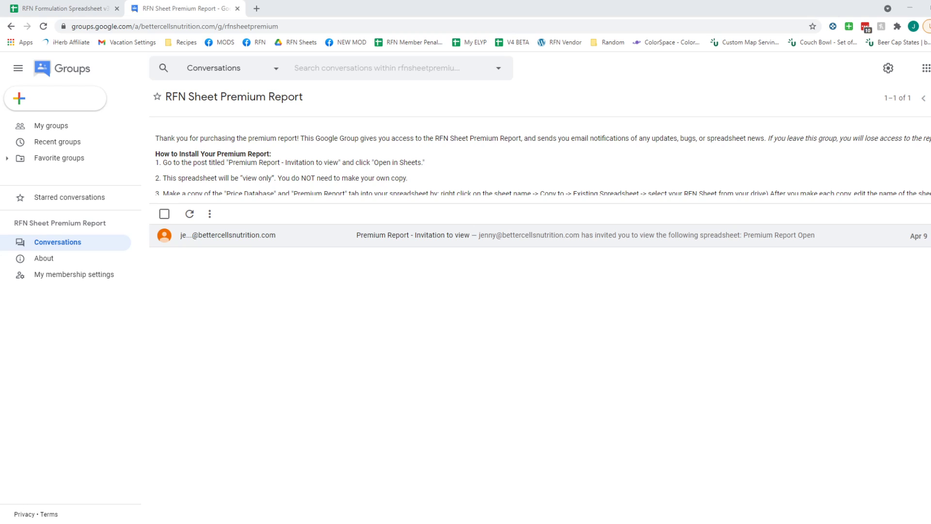
- Open the shared Premium Report spreadsheet from the group's invitation post and go to its Price Database sheet
left_click(432, 241)
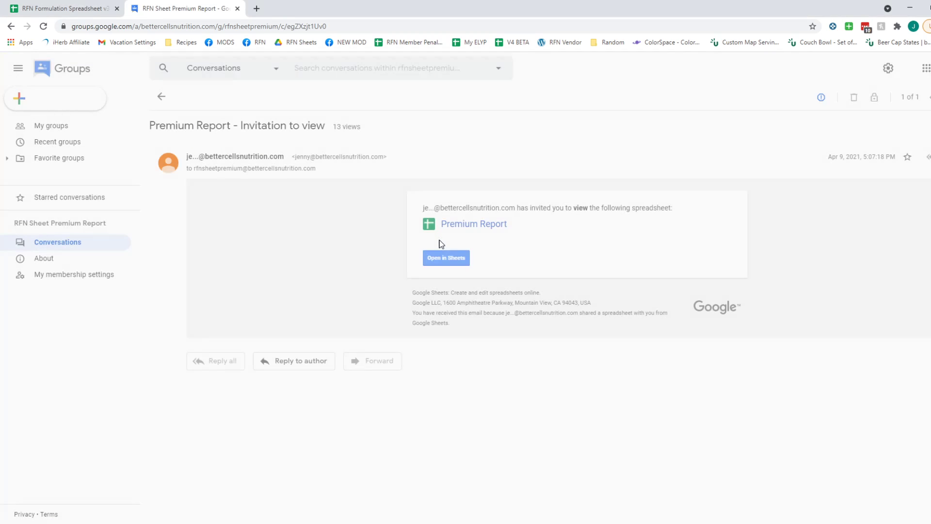
left_click(460, 266)
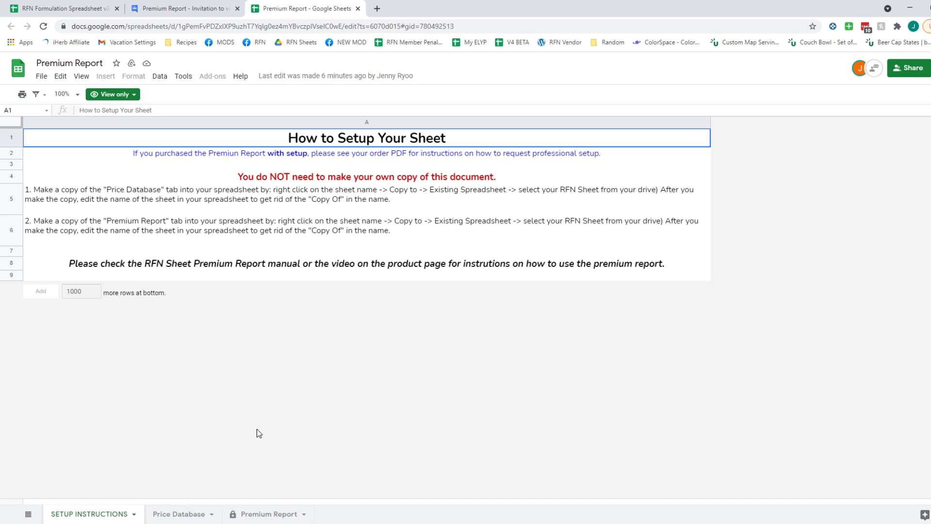
left_click(178, 516)
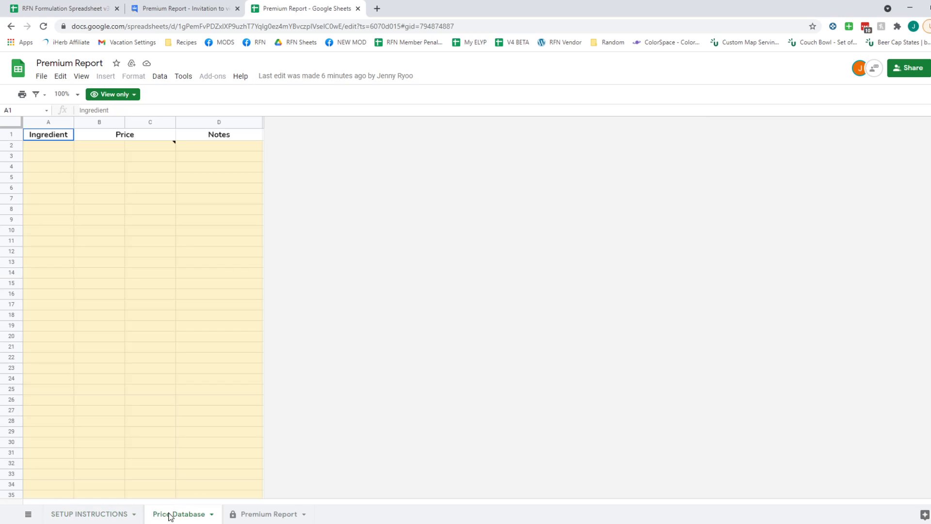
- Copy the Price Database sheet into the existing RFN Formulation Spreadsheet v3, using that spreadsheet's web address as the destination
right_click(171, 517)
mouse_move(182, 390)
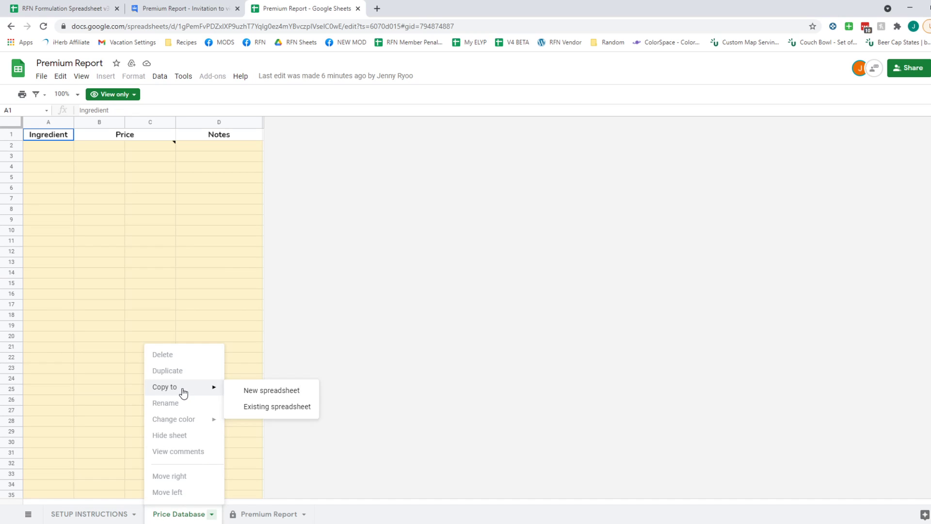
left_click(274, 407)
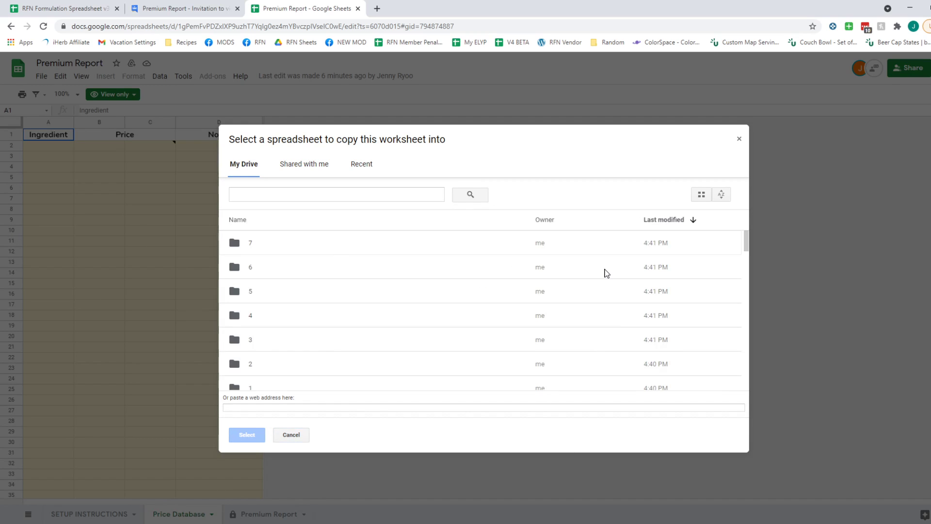
left_click(303, 195)
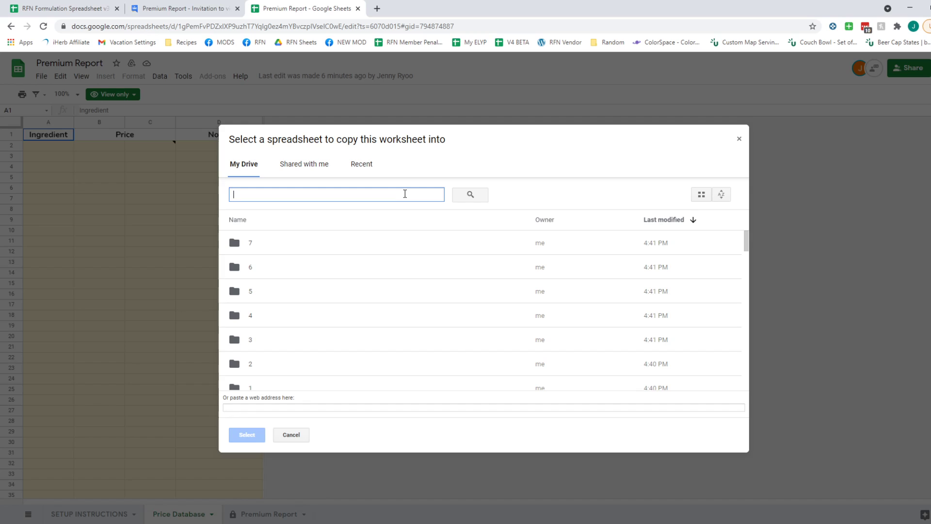
left_click(73, 9)
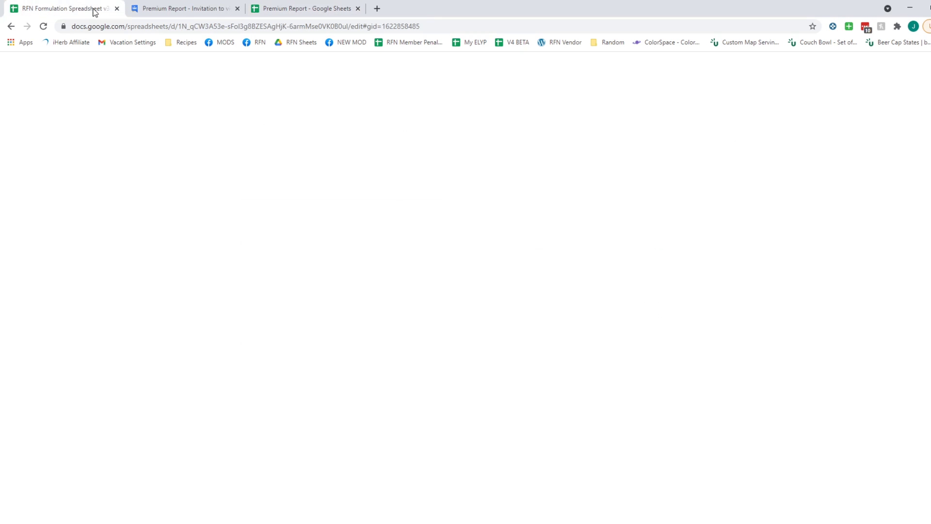
left_click(131, 27)
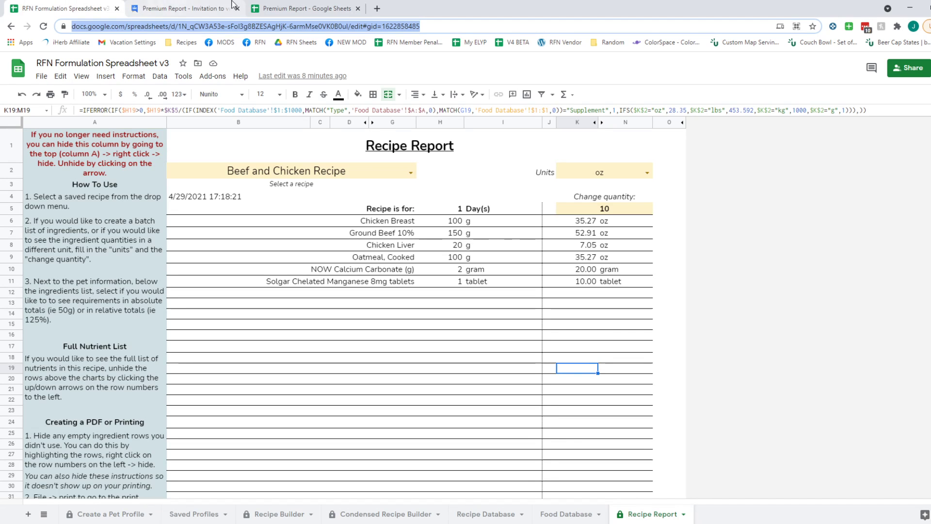
left_click(333, 8)
left_click(272, 407)
key("ctrl+v")
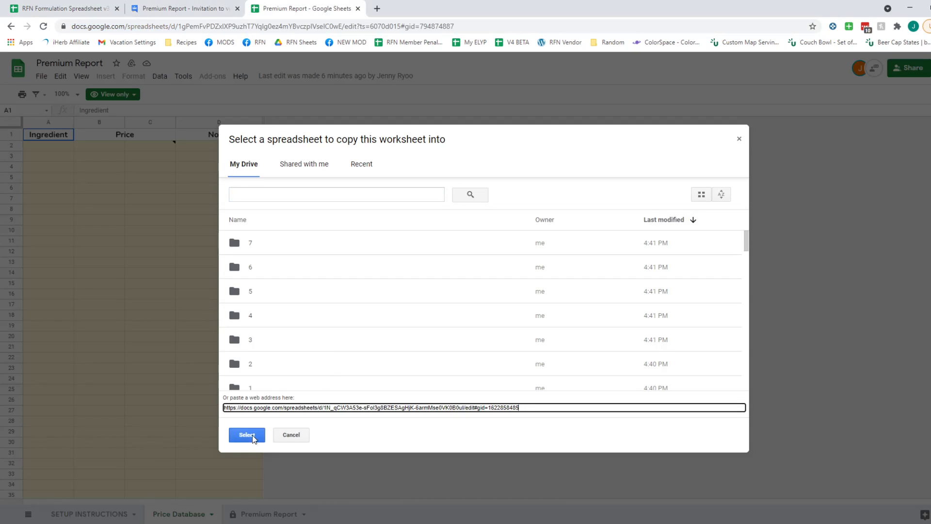
left_click(255, 435)
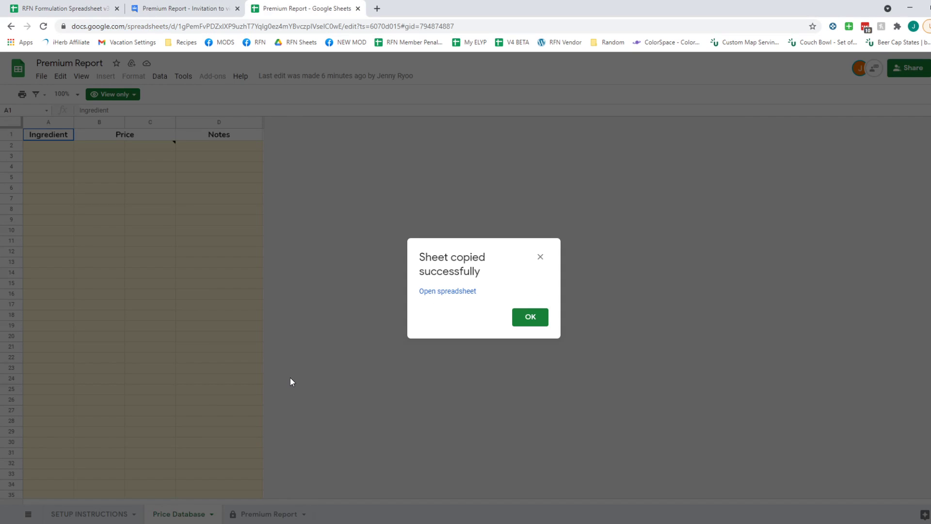
- In RFN Formulation Spreadsheet v3, rename the copied price sheet as Price Database
left_click(49, 9)
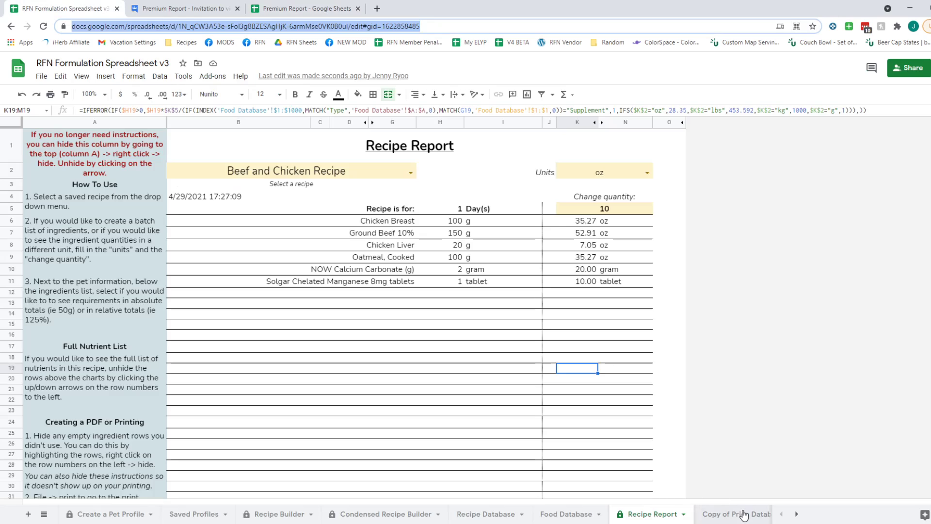
left_click(727, 516)
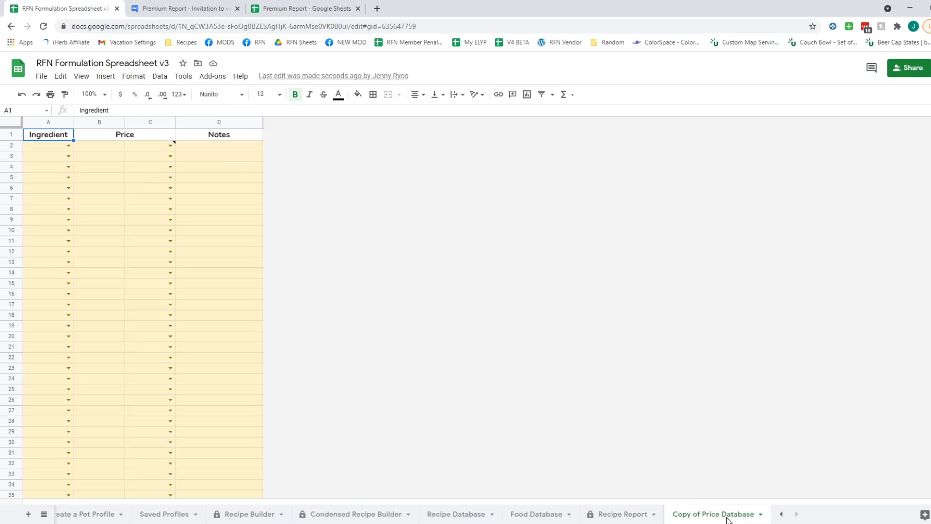
double_click(704, 516)
left_click(707, 515)
key("BackSpace")
key("BackSpace")
key("BackSpace")
key("BackSpace")
key("BackSpace")
key("BackSpace")
key("BackSpace")
key("BackSpace")
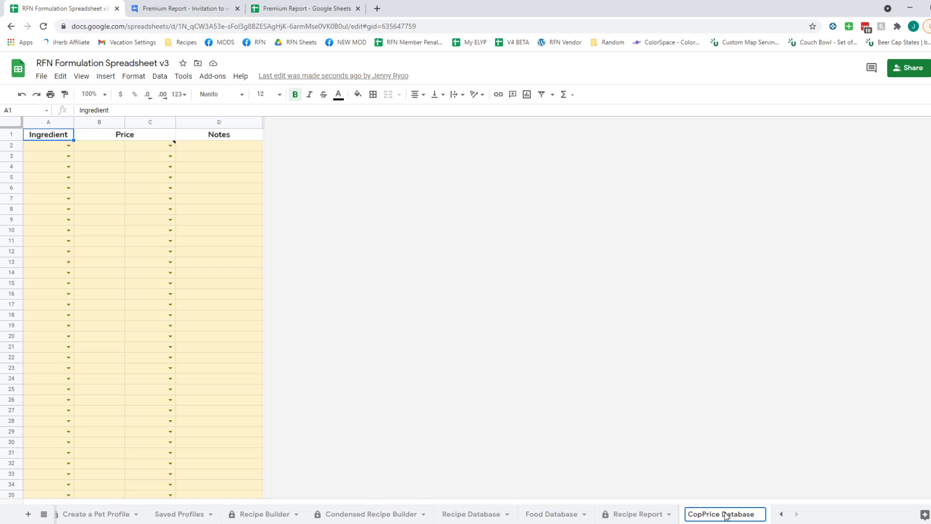
key("Return")
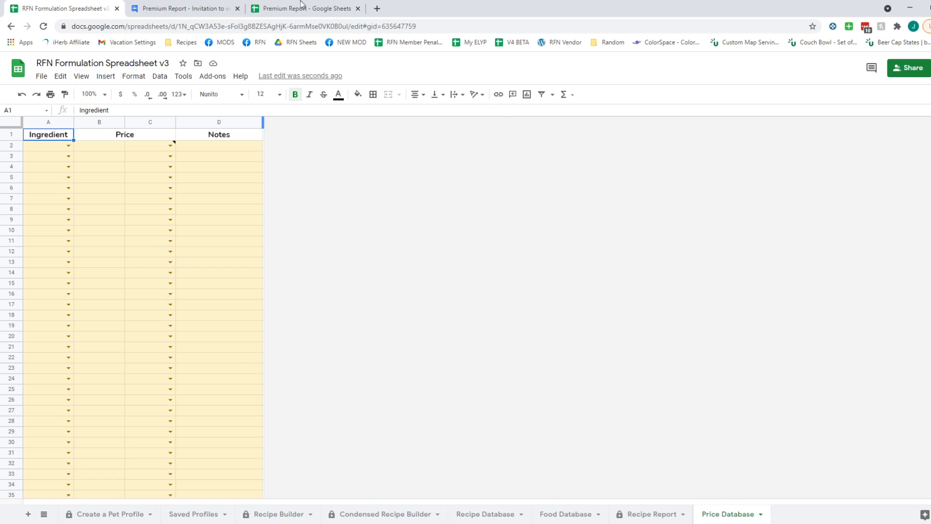
- Back in the shared Premium Report spreadsheet, copy its Premium Report sheet into RFN Formulation Spreadsheet v3 by web address
left_click(323, 10)
left_click(532, 317)
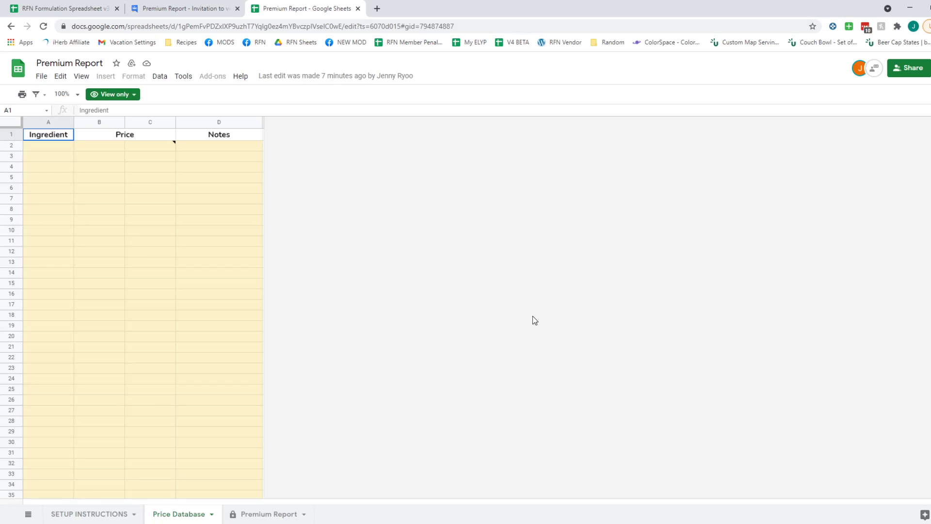
left_click(260, 514)
right_click(266, 518)
mouse_move(285, 392)
left_click(334, 410)
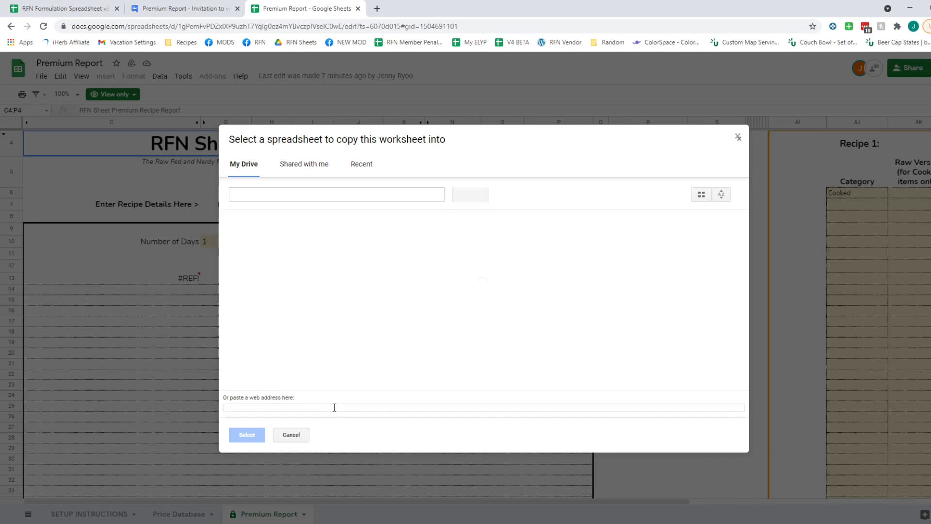
left_click(354, 409)
key("ctrl+v")
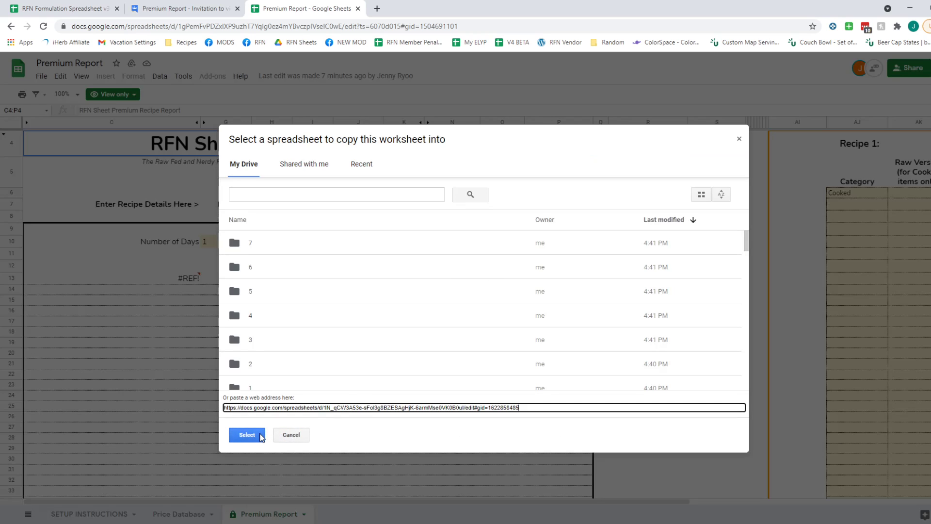
left_click(250, 435)
- In RFN Formulation Spreadsheet v3, rename the copied report sheet as Premium Report
key("ctrl+1")
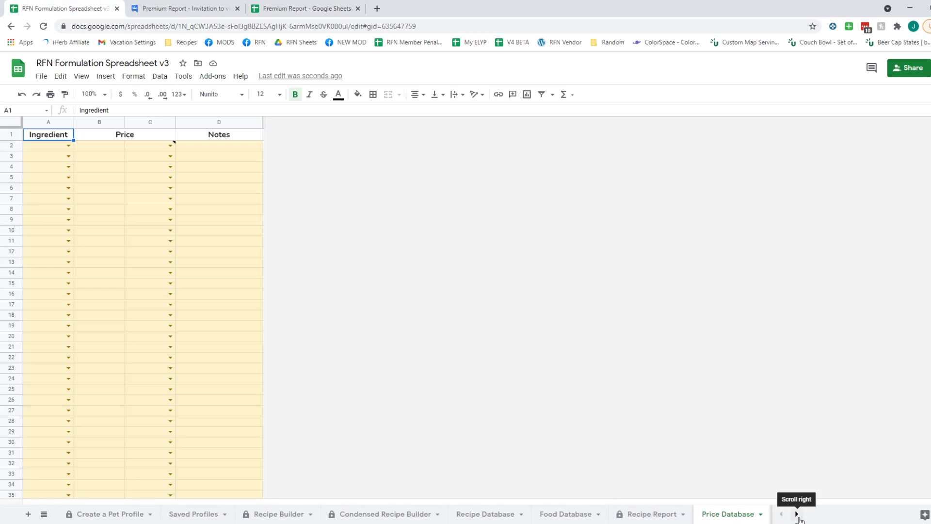
left_click(796, 514)
left_click(701, 517)
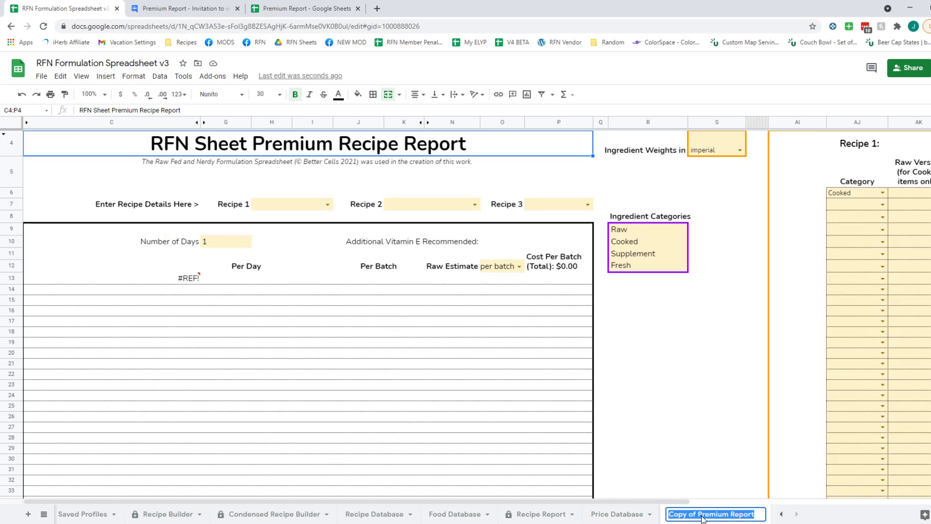
key("BackSpace")
key("BackSpace")
key("BackSpace")
key("BackSpace")
key("BackSpace")
key("BackSpace")
key("BackSpace")
key("BackSpace")
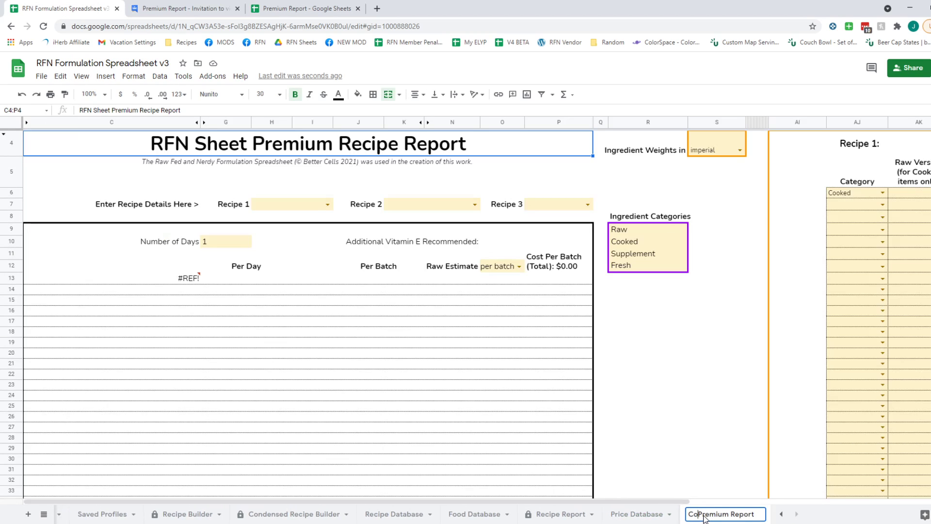
key("Return")
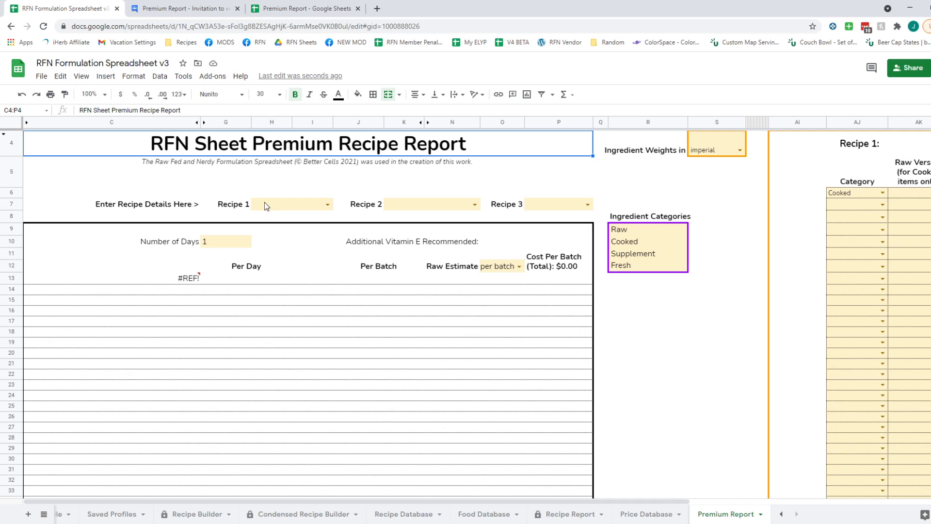
- Set Recipe 1 to Beef and Chicken Recipe, Recipe 2 to Beef and Pork Recipe and Recipe 3 to Chicken Recipe
left_click(294, 205)
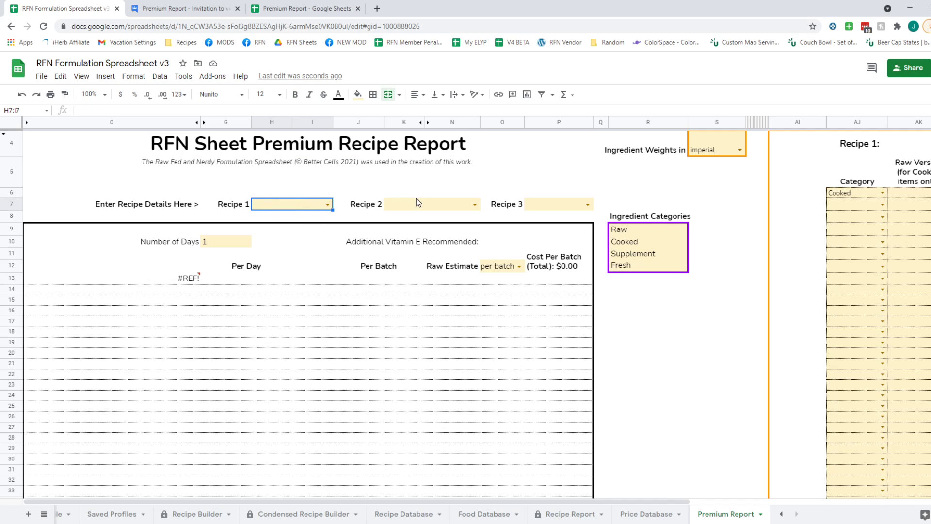
left_click(544, 206)
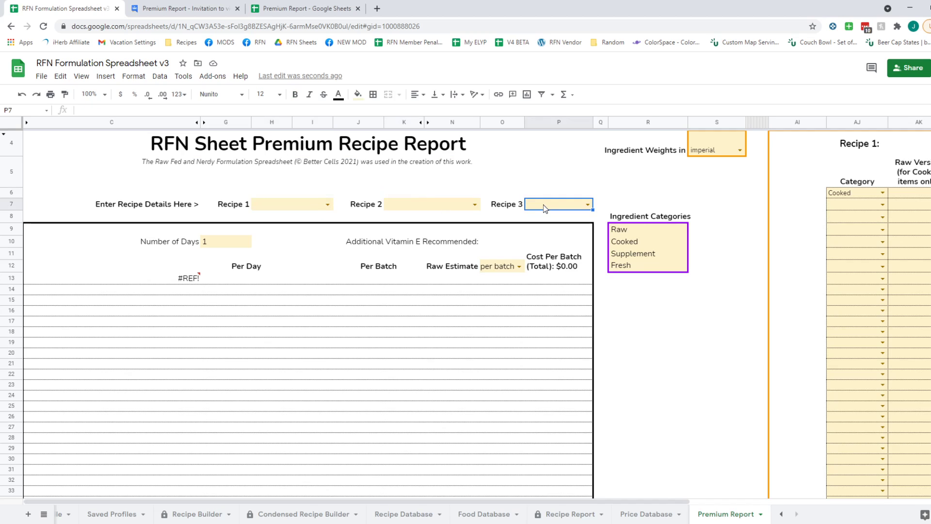
left_click(327, 204)
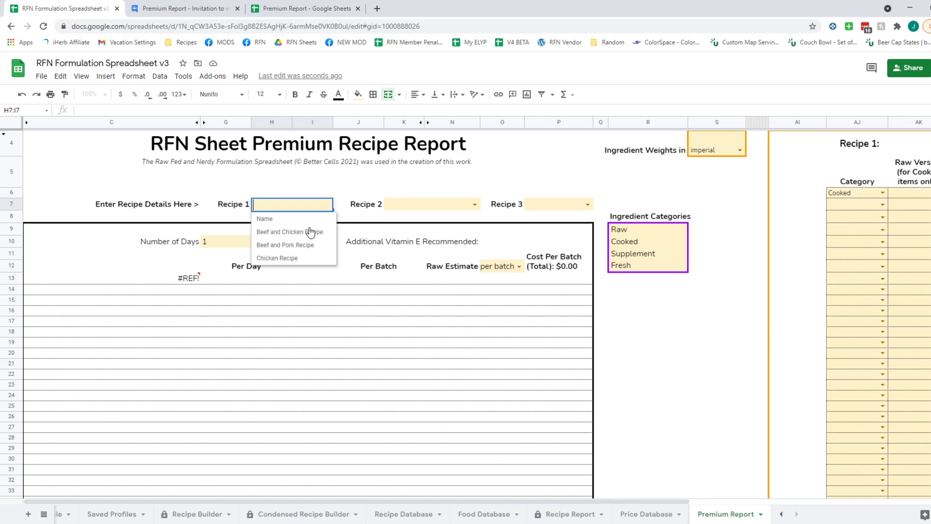
left_click(303, 234)
left_click(473, 204)
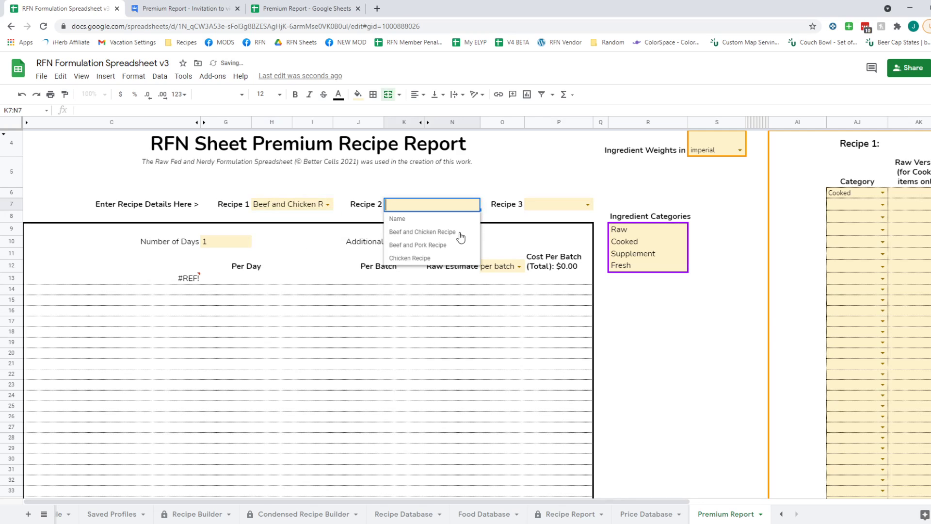
left_click(426, 243)
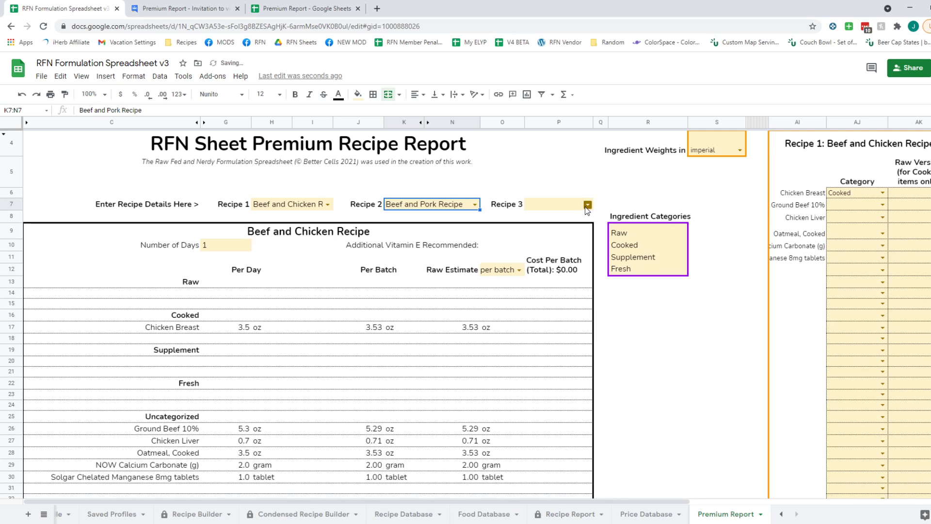
left_click(587, 205)
left_click(553, 258)
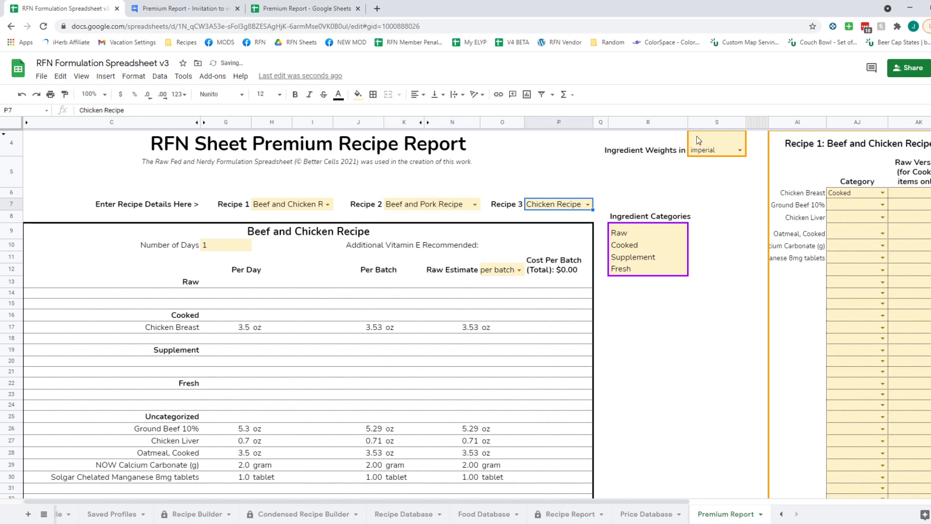
- Review the ingredient lists, nutrient analyses and charts of the three recipes and the total shopping list in the report
scroll(552, 196, "down", 3)
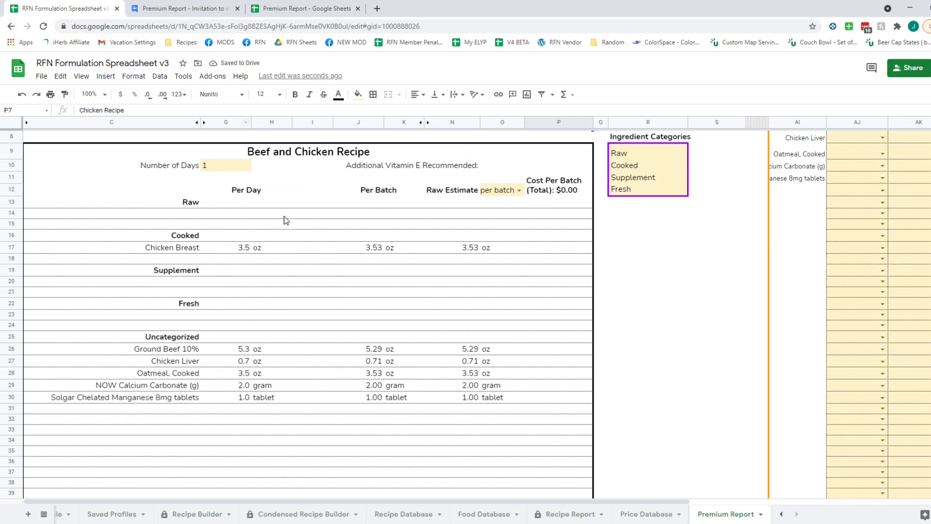
scroll(503, 193, "down", 5)
scroll(503, 193, "down", 10)
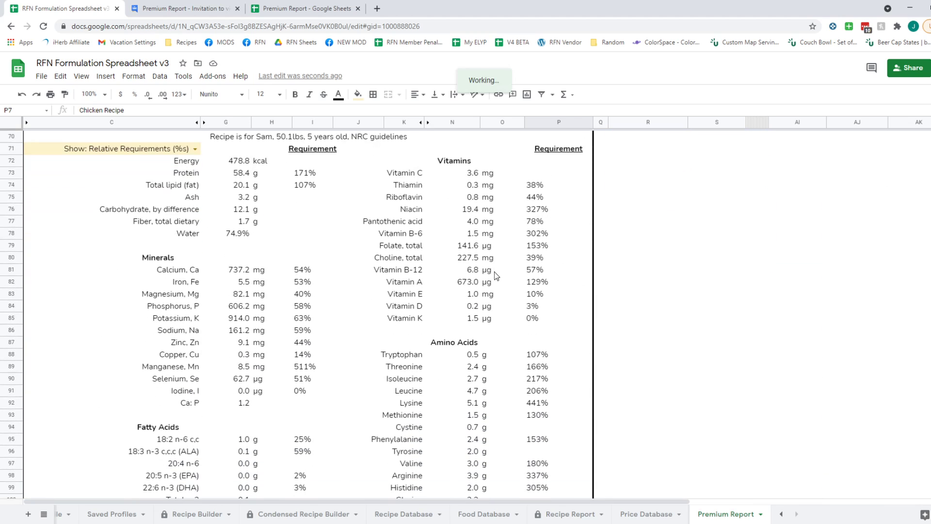
scroll(485, 317, "down", 3)
scroll(485, 316, "down", 8)
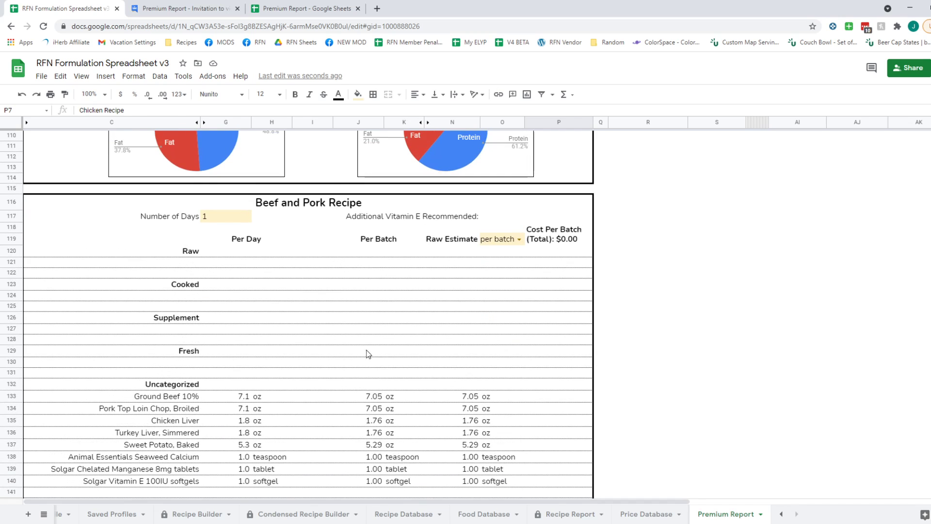
scroll(481, 321, "down", 14)
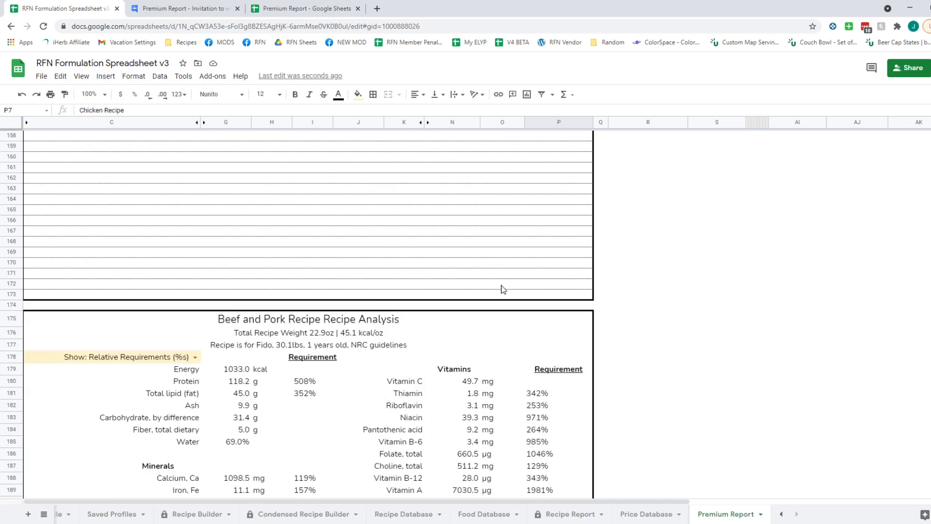
scroll(553, 294, "down", 1)
scroll(401, 398, "down", 14)
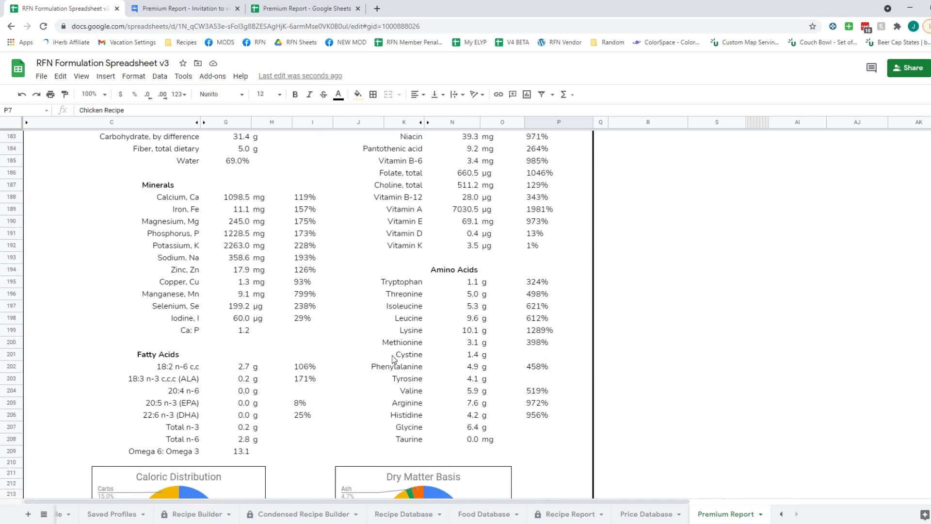
scroll(495, 383, "down", 14)
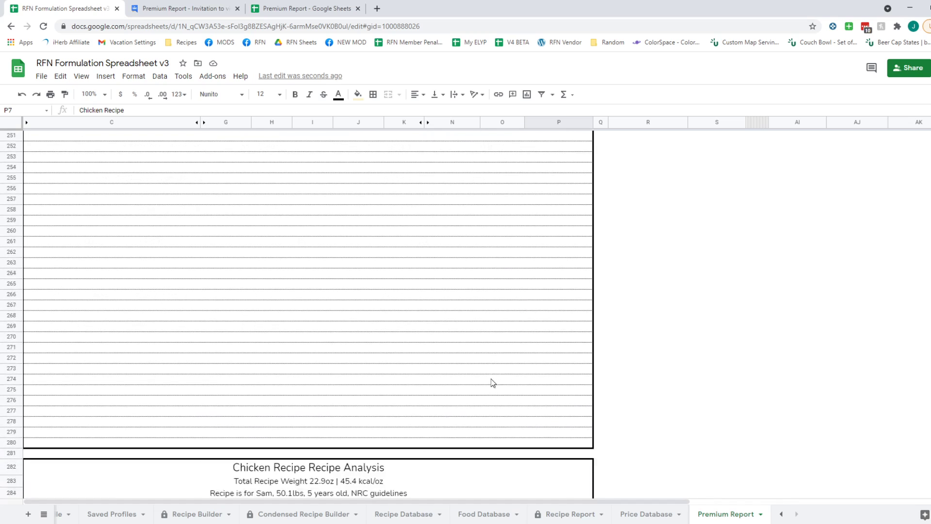
scroll(484, 343, "down", 9)
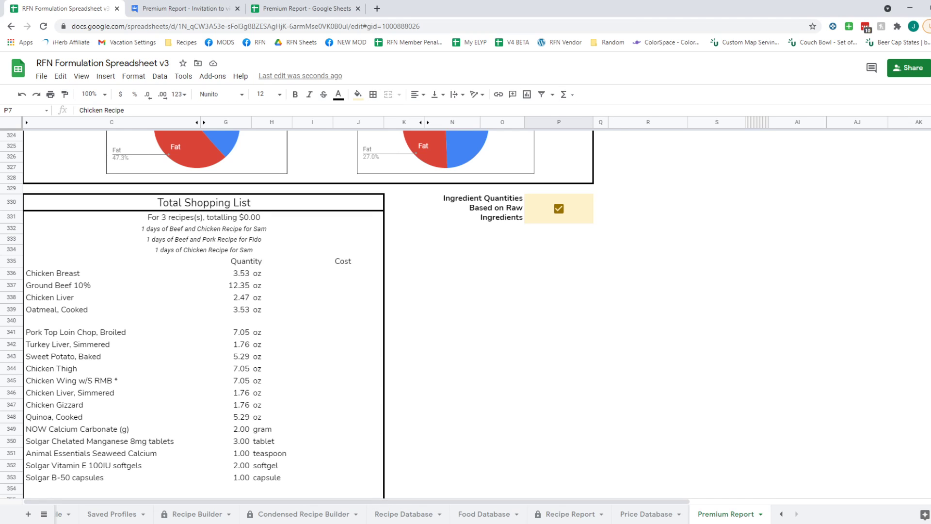
scroll(650, 357, "up", 20)
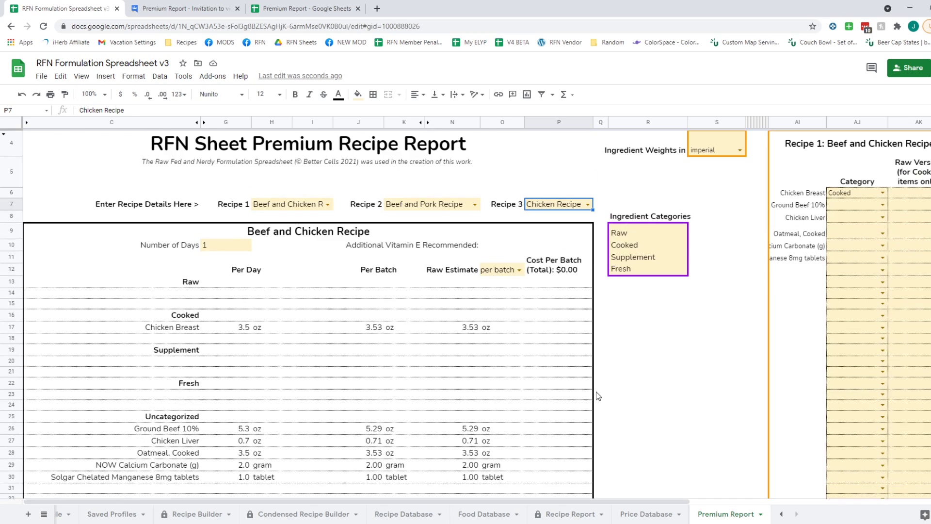
- Switch the report's ingredient weights to metric and back to imperial
left_click(720, 149)
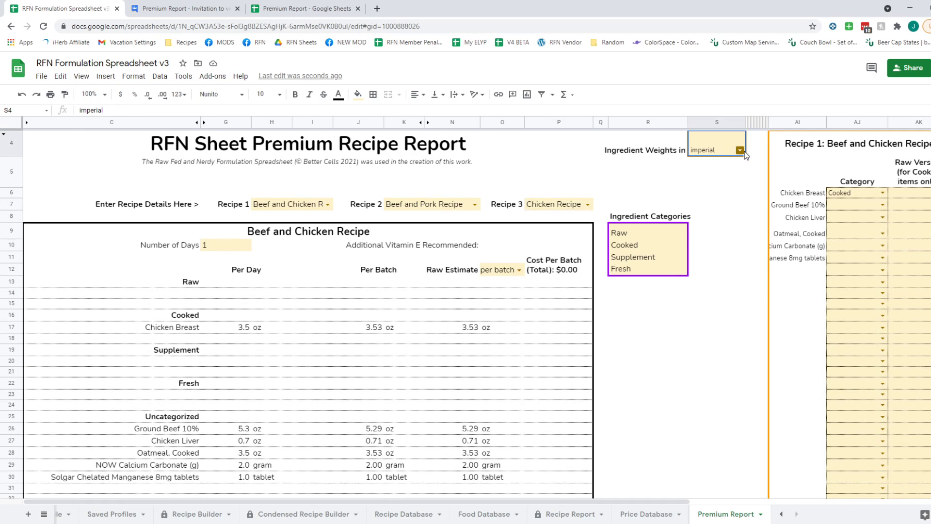
left_click(740, 151)
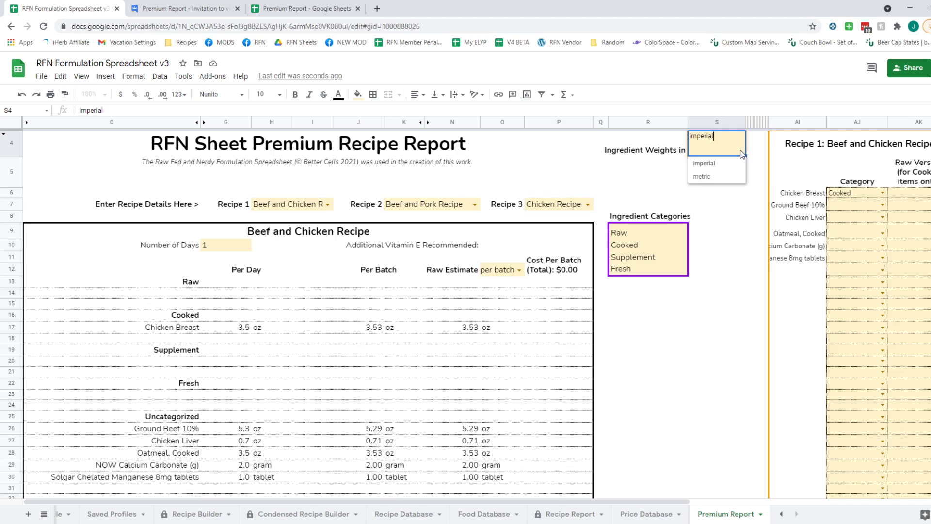
left_click(720, 176)
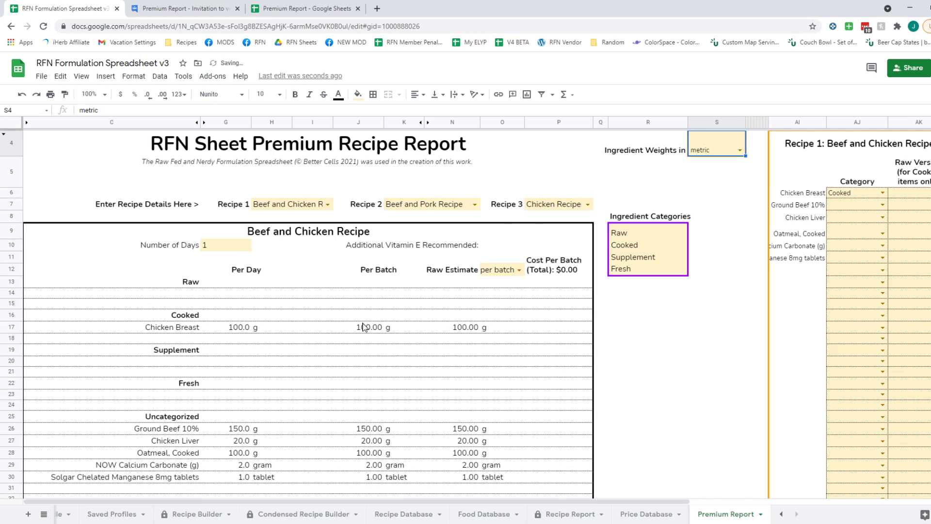
left_click(740, 151)
left_click(728, 168)
- Examine the ingredient categories list, the uncategorized ingredients and Recipe 1's Category and Raw Version columns
scroll(410, 344, "down", 3)
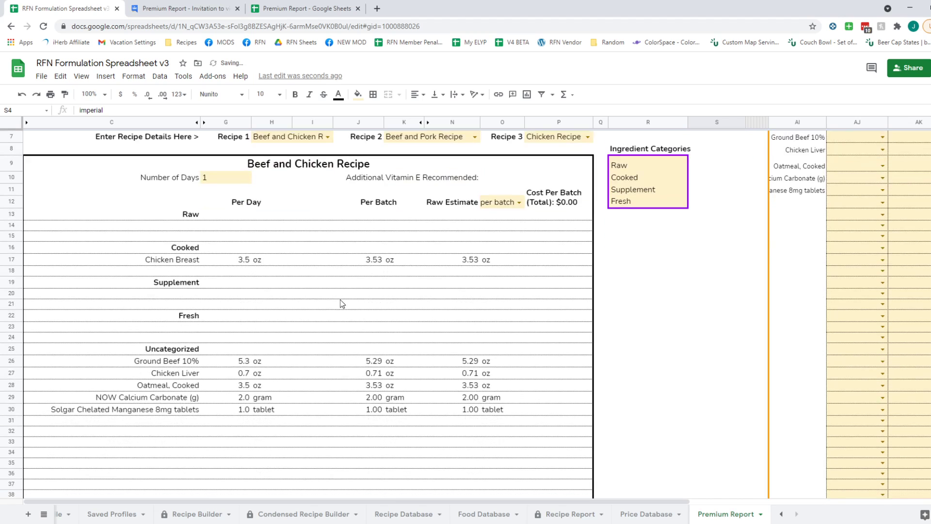
scroll(658, 199, "up", 1)
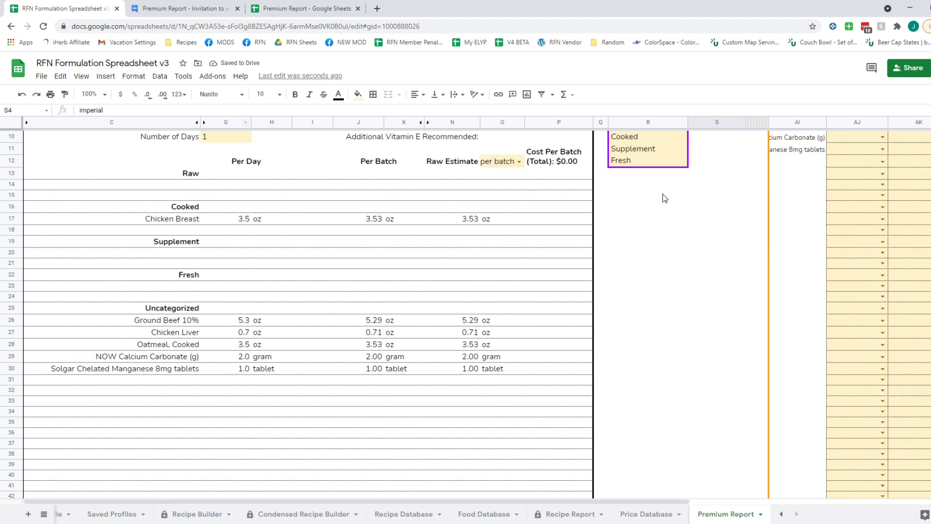
left_click(644, 143)
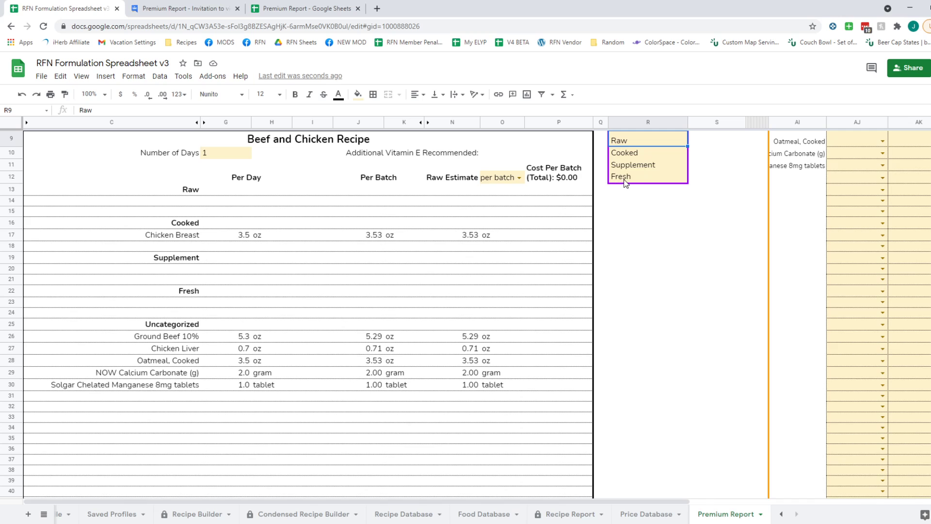
scroll(790, 212, "up", 3)
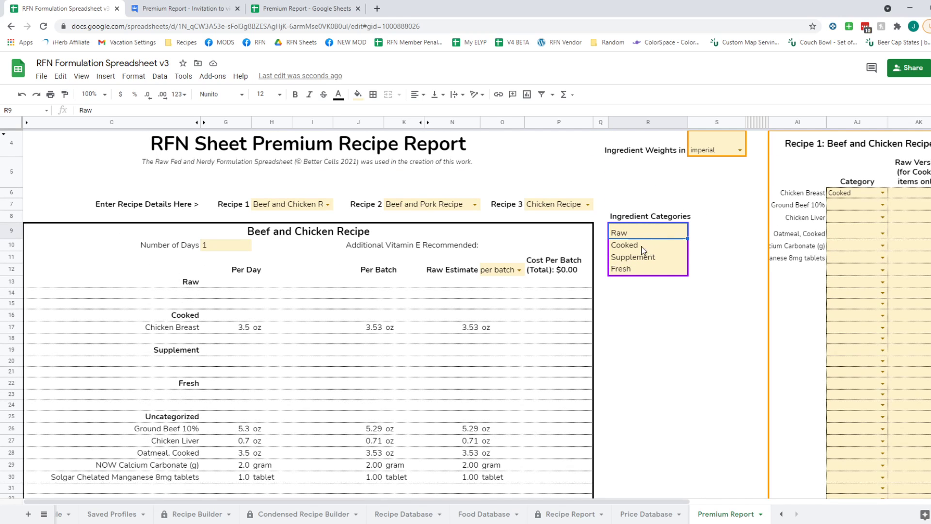
scroll(320, 366, "down", 1)
scroll(320, 366, "down", 5)
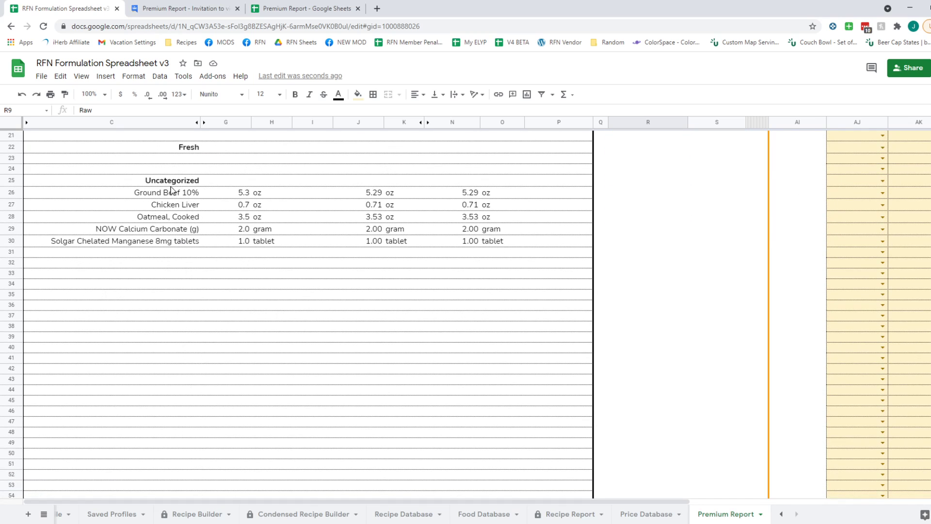
scroll(656, 242, "up", 4)
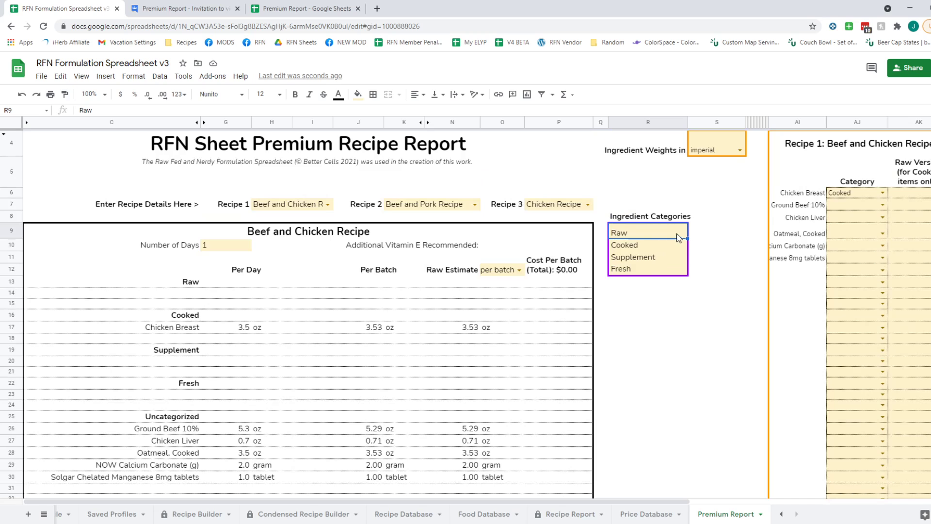
left_click_drag(661, 502, 930, 502)
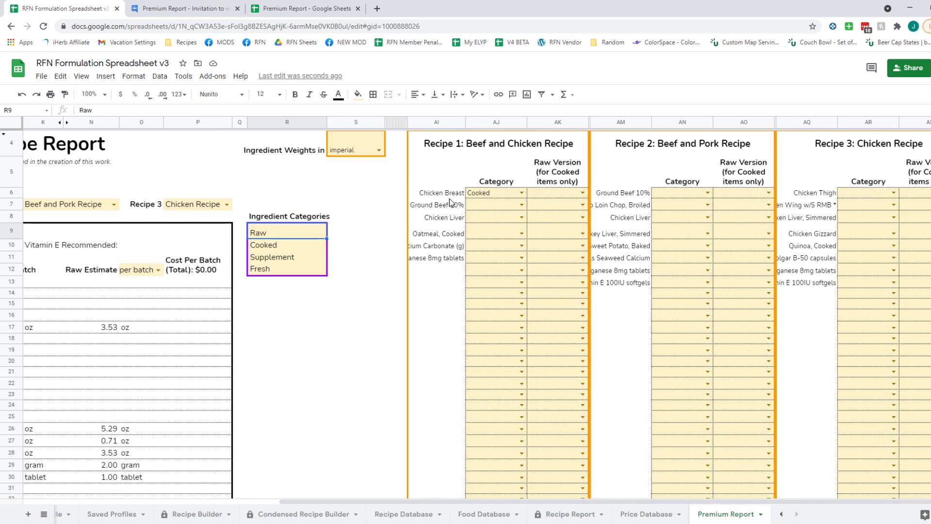
left_click_drag(451, 194, 446, 458)
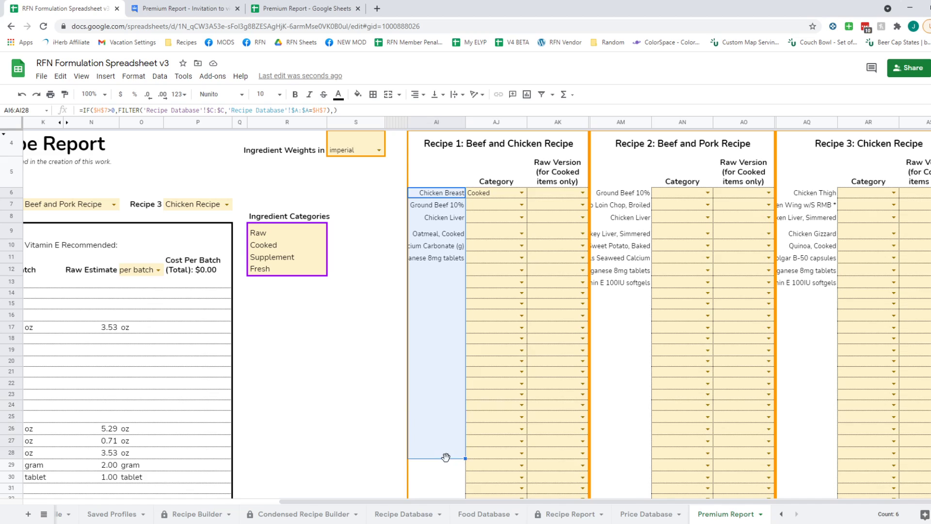
left_click(491, 193)
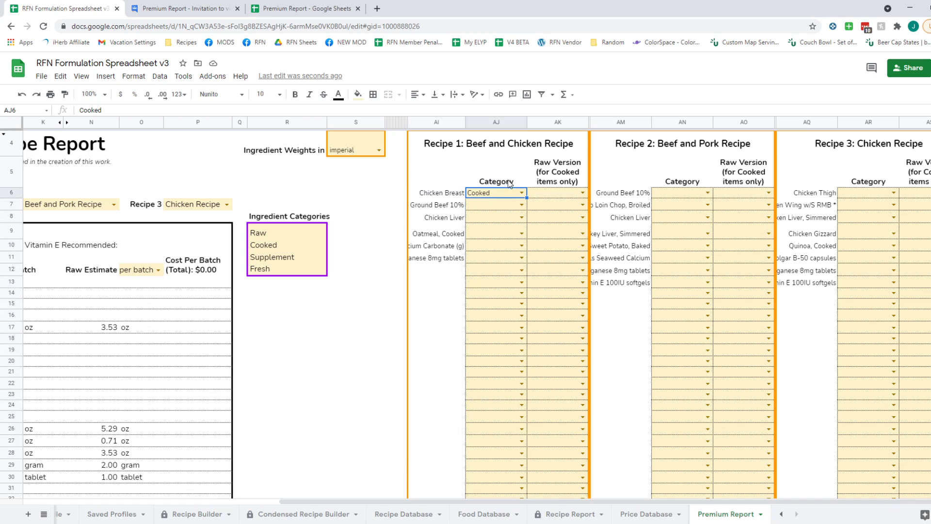
left_click(490, 183)
left_click(583, 176)
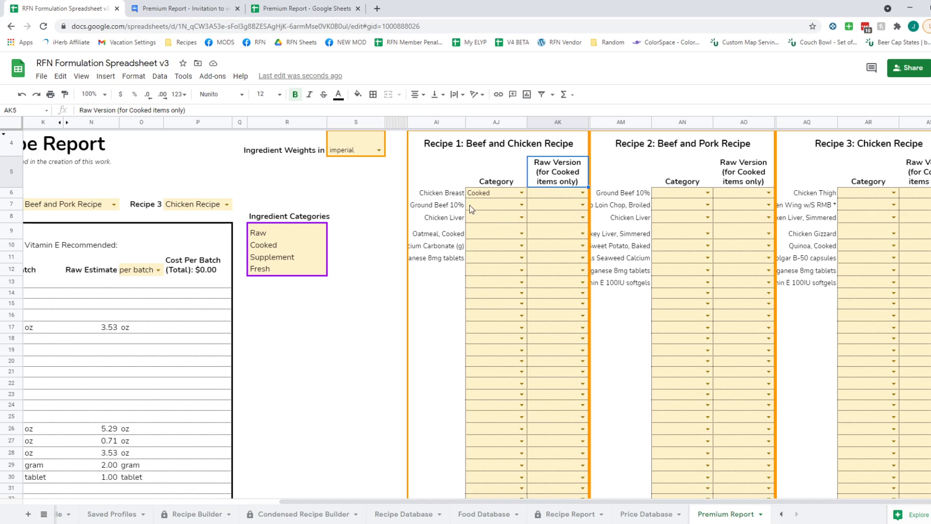
- In Recipe 1's category table, assign Raw to Chicken Breast, Ground Beef 10% and Chicken Liver
left_click(455, 194)
left_click(458, 217, "shift")
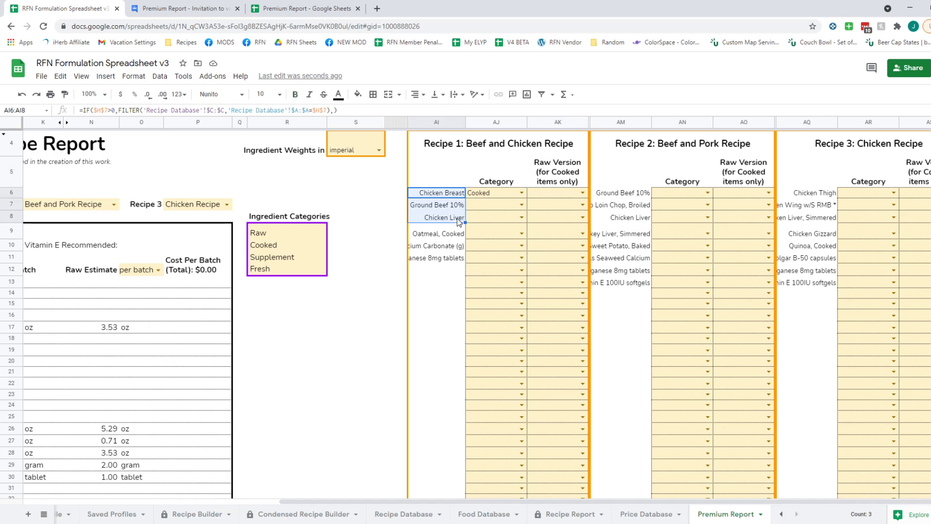
left_click(521, 194)
left_click(516, 207)
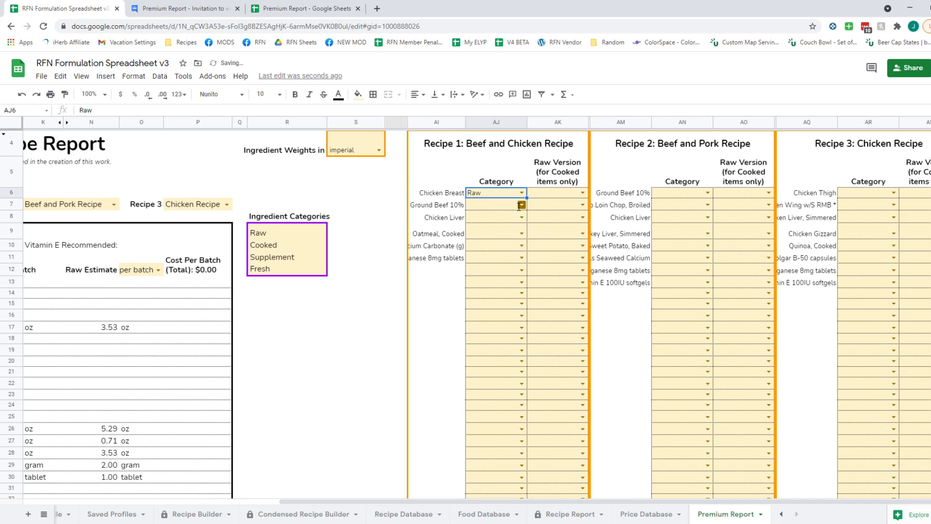
key("Down")
key("Return")
left_click(502, 218)
left_click(521, 218)
left_click(507, 231)
- In Recipe 1's category table, assign Cooked to the oatmeal and Supplement to the calcium carbonate and the manganese tablets
key("Down")
key("Return")
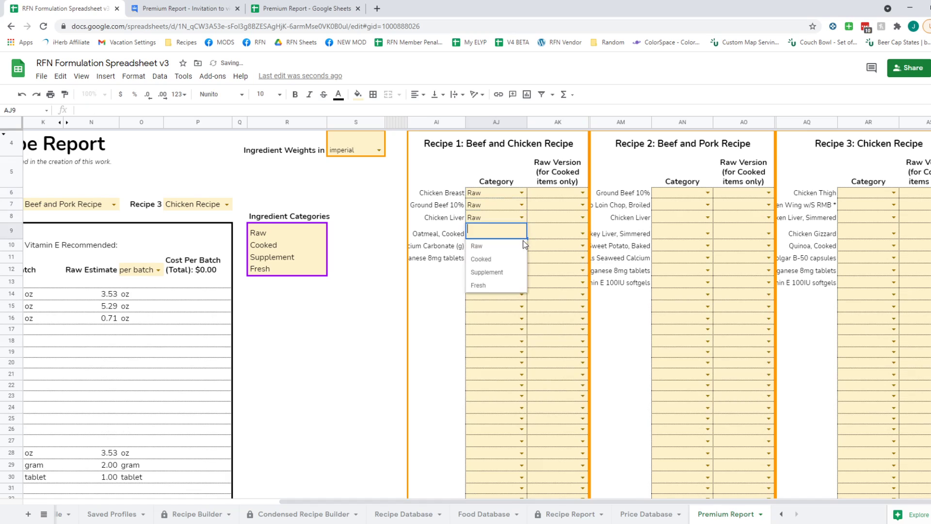
left_click(504, 259)
left_click(521, 245)
left_click(500, 285)
left_click(519, 259)
left_click(487, 296)
- Set the Number of Days for the Beef and Chicken Recipe to 7
left_click_drag(523, 501, 267, 502)
scroll(380, 248, "down", 1)
scroll(379, 248, "down", 1)
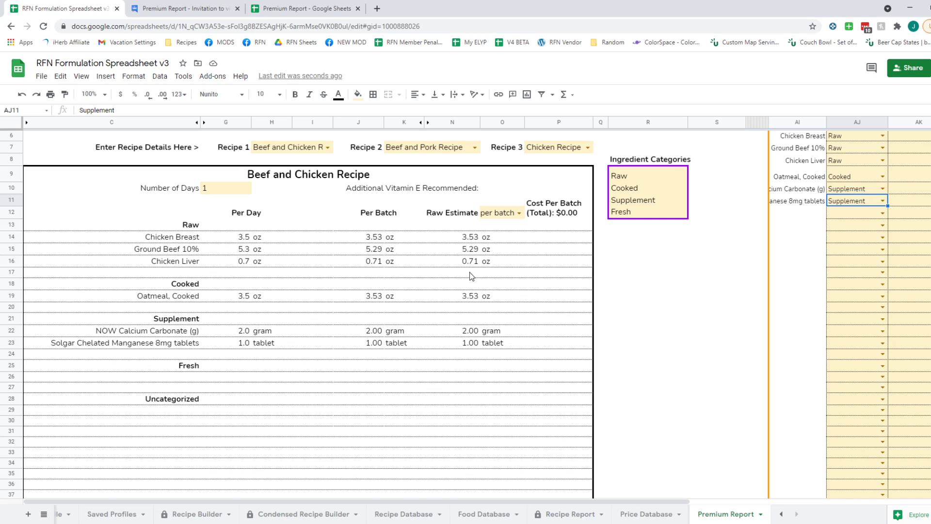
left_click(215, 189)
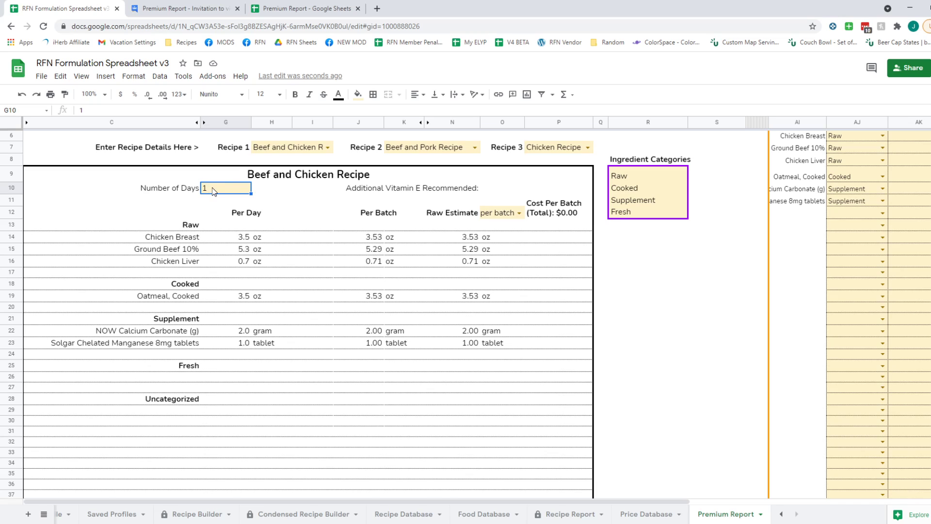
type("7")
key("Return")
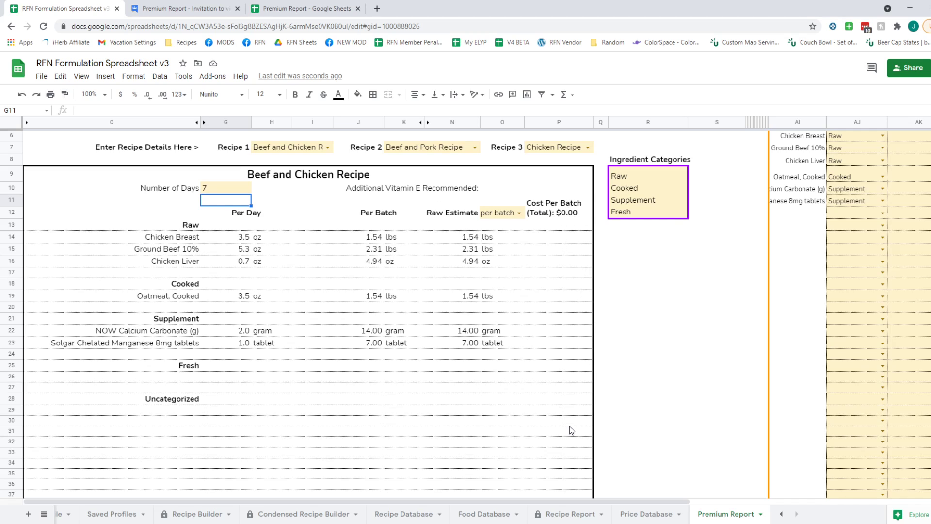
- Set the Beef and Chicken Recipe's Number of Days to 30 and check its additional vitamin E recommendation
left_click(227, 187)
type("30")
key("Return")
left_click(223, 189)
left_click_drag(402, 192, 545, 186)
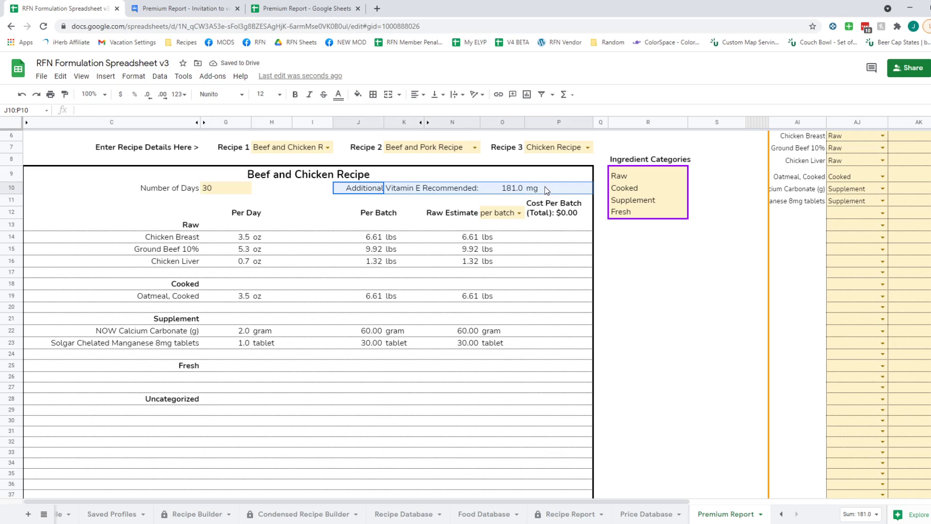
left_click(546, 187)
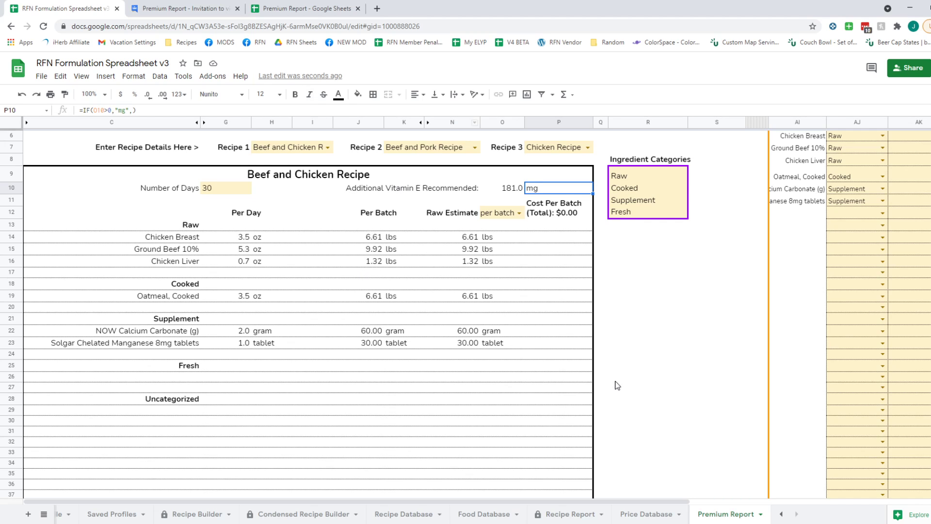
- In the Beef and Chicken Recipe analysis, switch the display to Absolute Requirements and back to Relative Requirements (%s)
scroll(606, 358, "down", 15)
scroll(606, 347, "down", 3)
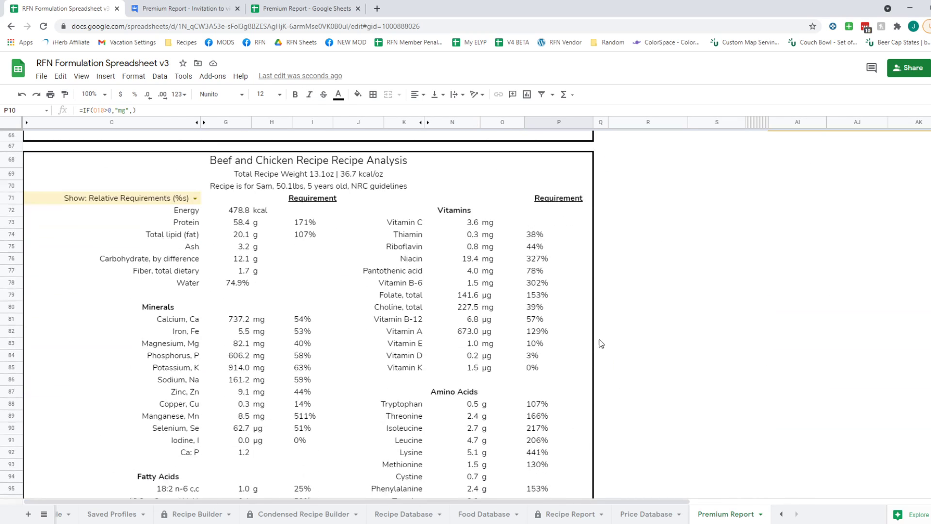
scroll(557, 339, "down", 1)
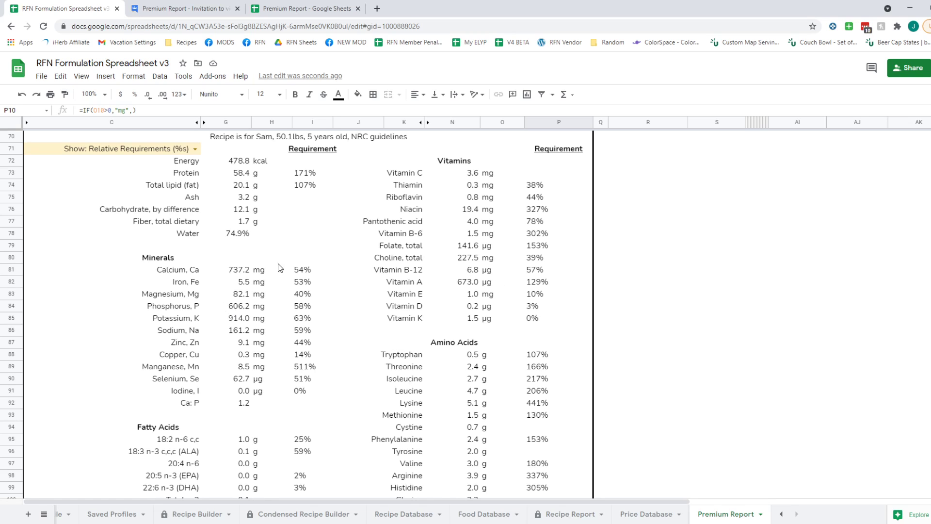
left_click(184, 151)
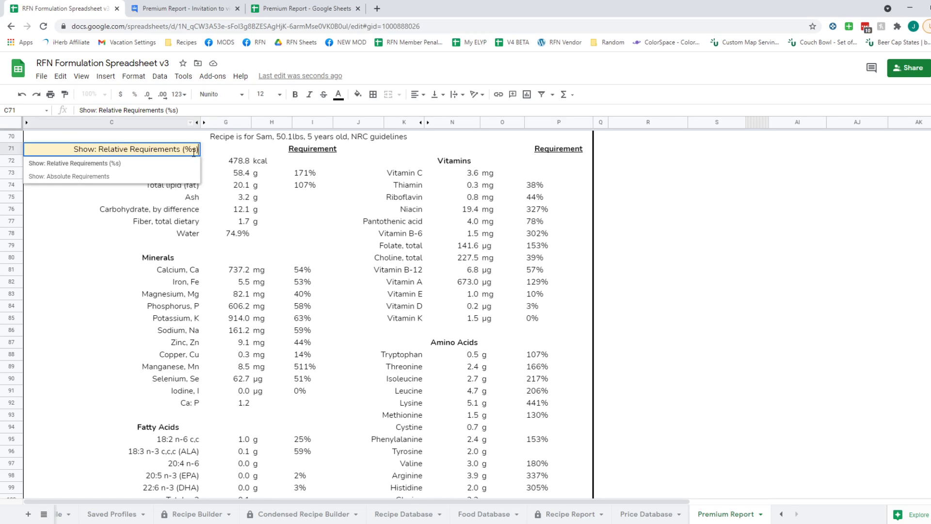
left_click(175, 177)
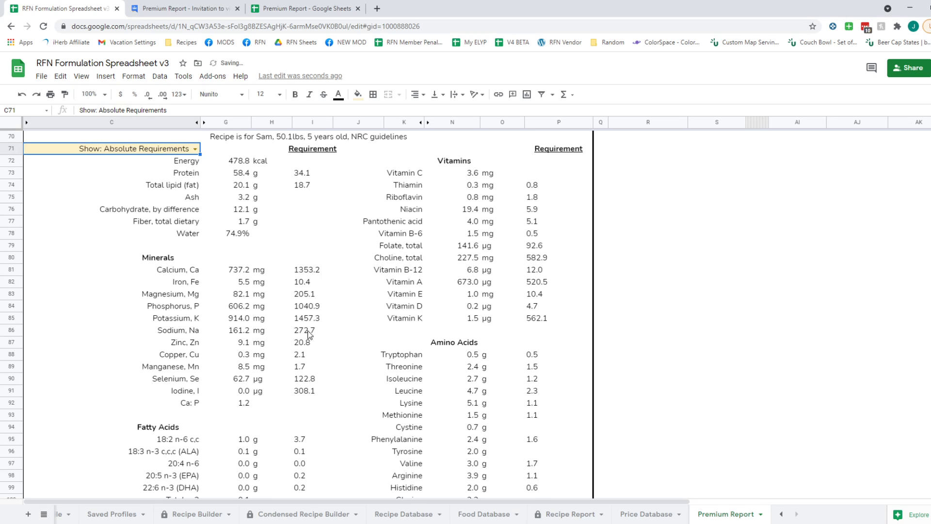
left_click(193, 149)
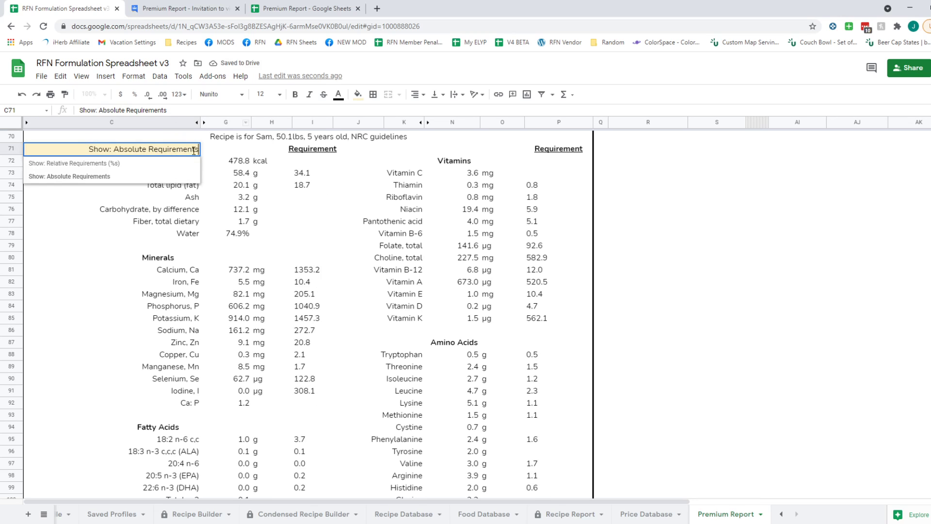
left_click(152, 163)
scroll(411, 234, "up", 1)
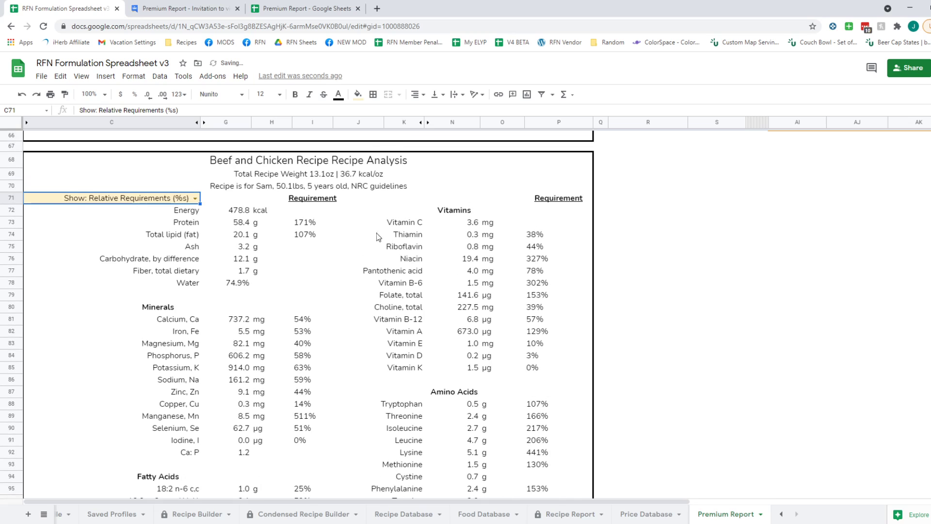
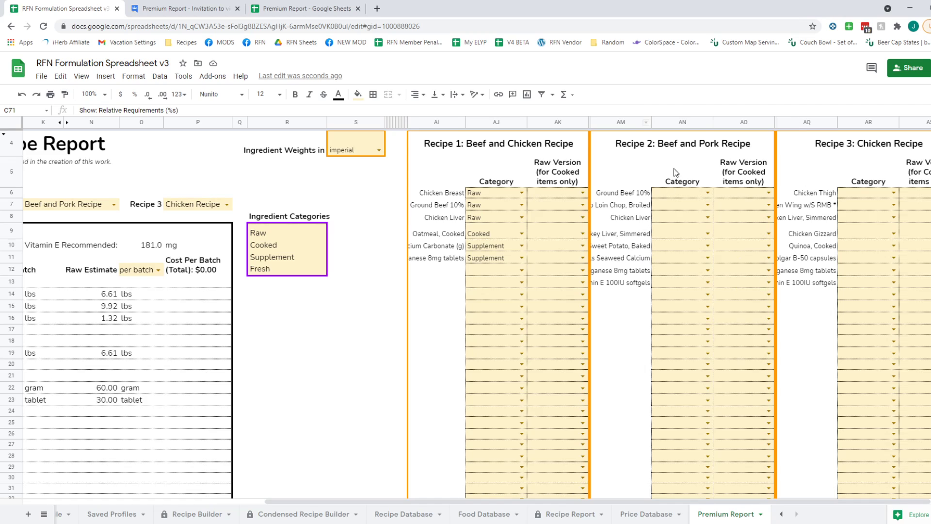
- In Recipe 2's category table, assign Raw to Ground Beef 10% and Chicken Liver, and Cooked to the broiled loin chop
left_click(633, 197)
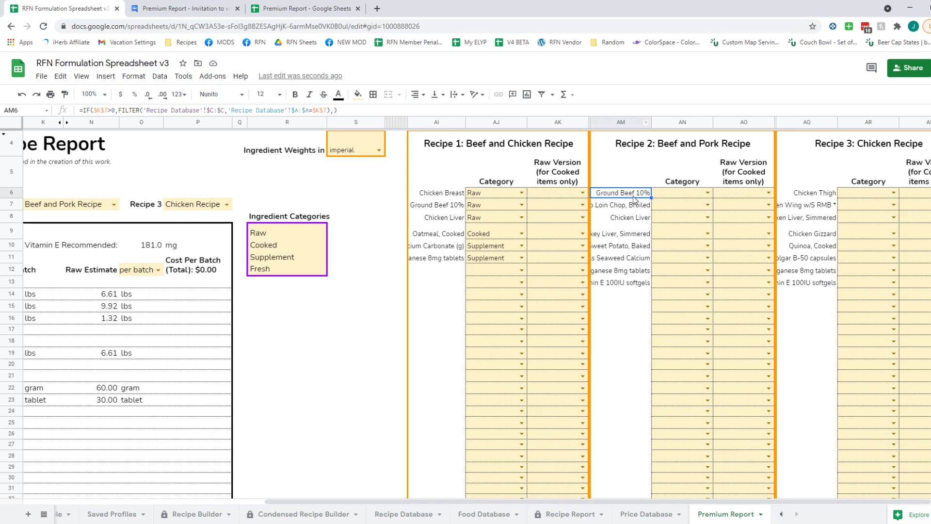
left_click(709, 195)
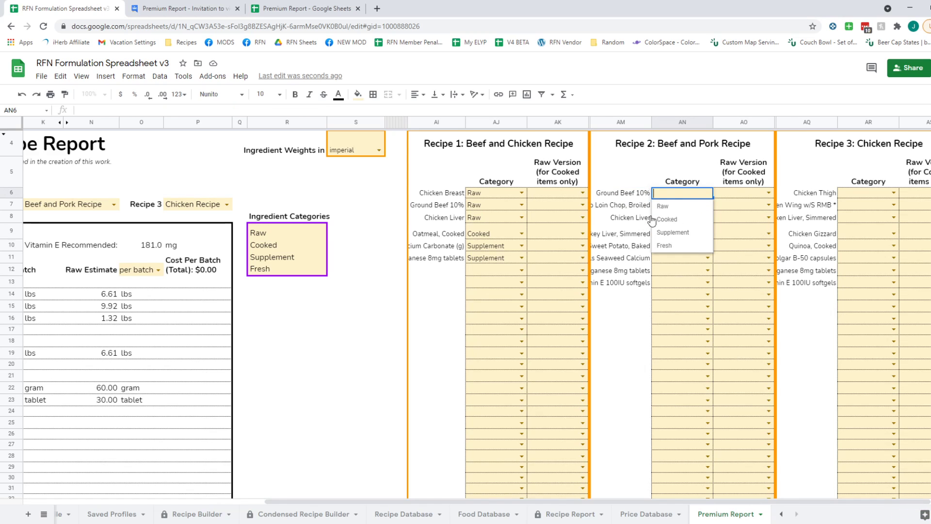
left_click(659, 215)
left_click(641, 208)
left_click(707, 205)
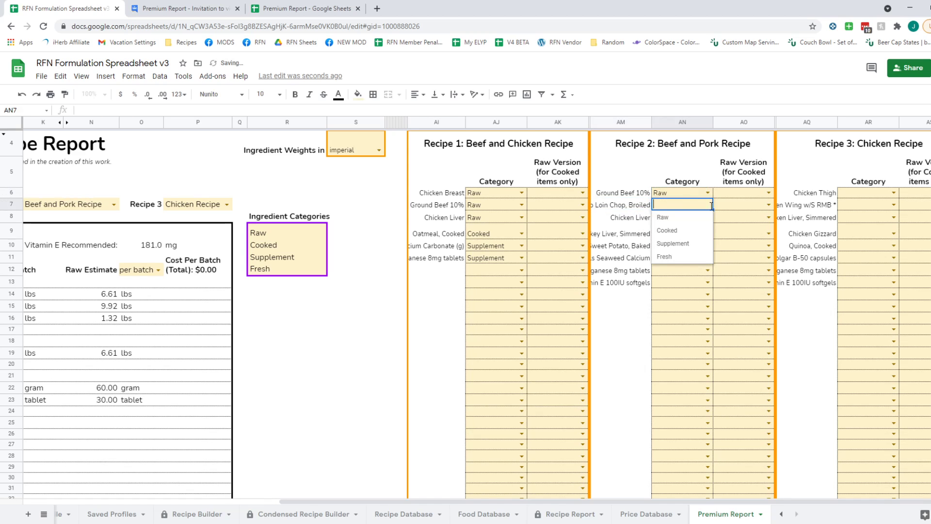
left_click(697, 231)
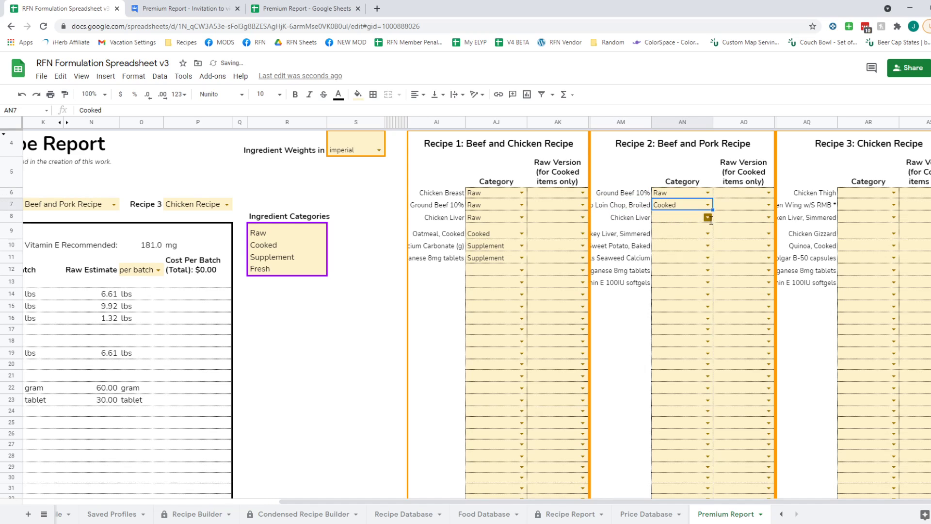
left_click(708, 217)
left_click(704, 231)
- Assign Cooked to Recipe 2's simmered turkey liver and baked sweet potato
left_click(708, 231)
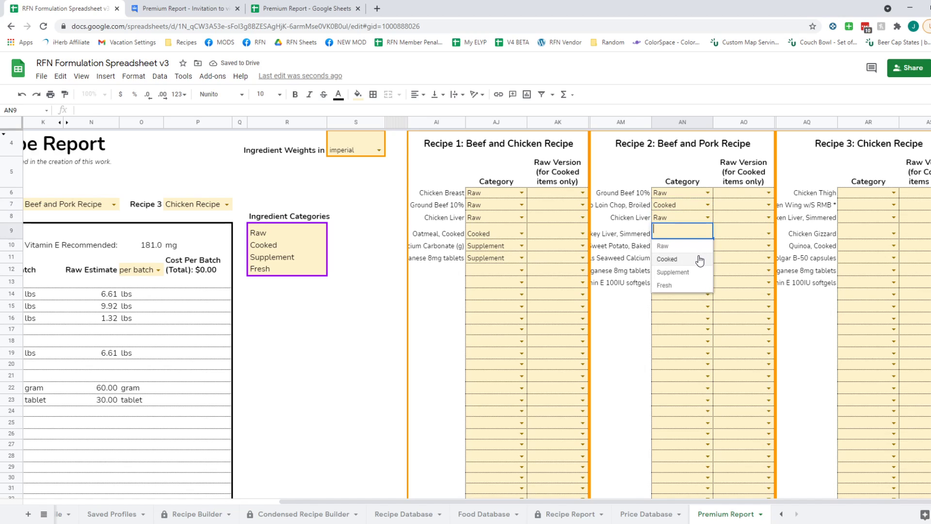
left_click(699, 259)
left_click(706, 245)
left_click(697, 272)
- Assign Supplement to Recipe 2's seaweed calcium and manganese 8mg tablets, and Fresh to the vitamin E 100IU softgels
left_click(707, 257)
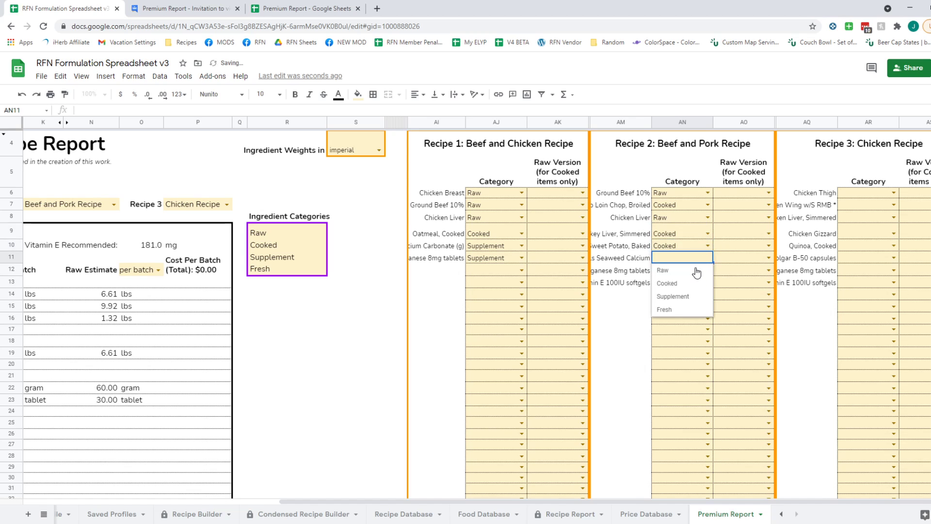
left_click(698, 297)
left_click(707, 270)
left_click(699, 309)
left_click(707, 282)
left_click(696, 333)
scroll(460, 301, "down", 20)
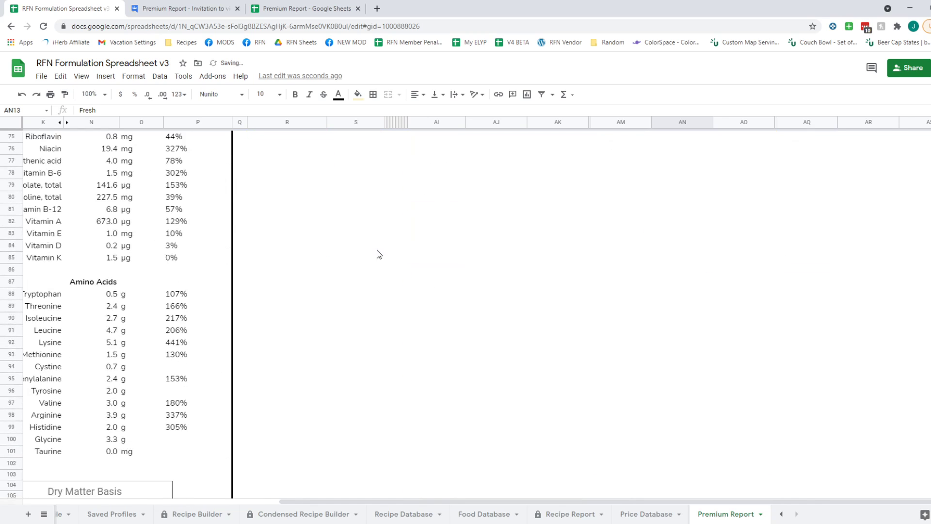
- In the Beef and Pork Recipe report, select the cooked ingredient rows with their per-day, per-batch and raw-estimate quantities
scroll(351, 458, "down", 2)
left_click_drag(344, 503, 105, 501)
scroll(170, 404, "down", 3)
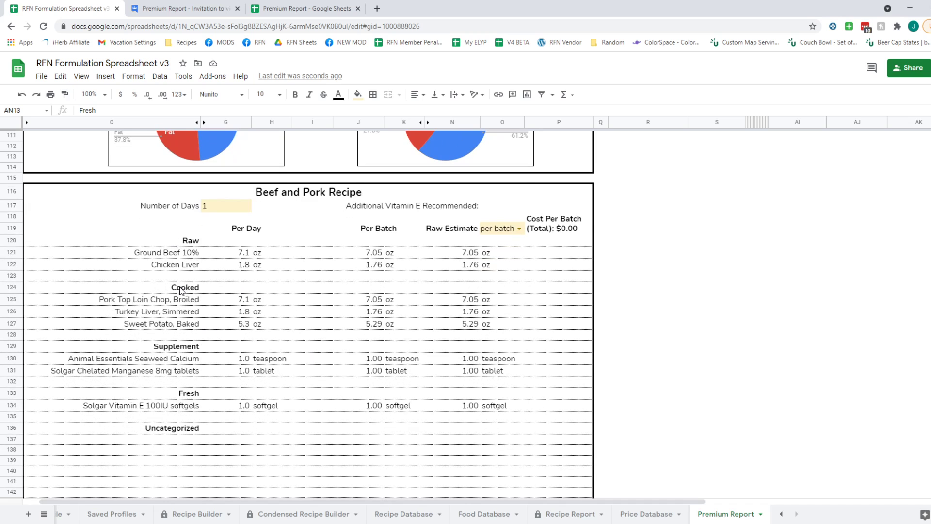
left_click_drag(185, 298, 524, 325)
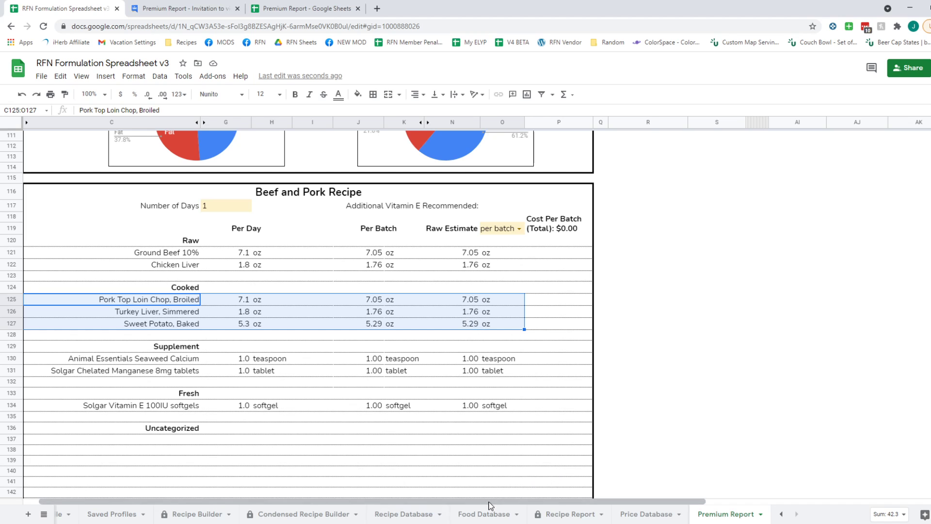
- In Recipe 2's category table, set the raw version of the broiled loin chop to Pork Top Loin Chop
left_click_drag(507, 501, 754, 503)
scroll(839, 270, "up", 20)
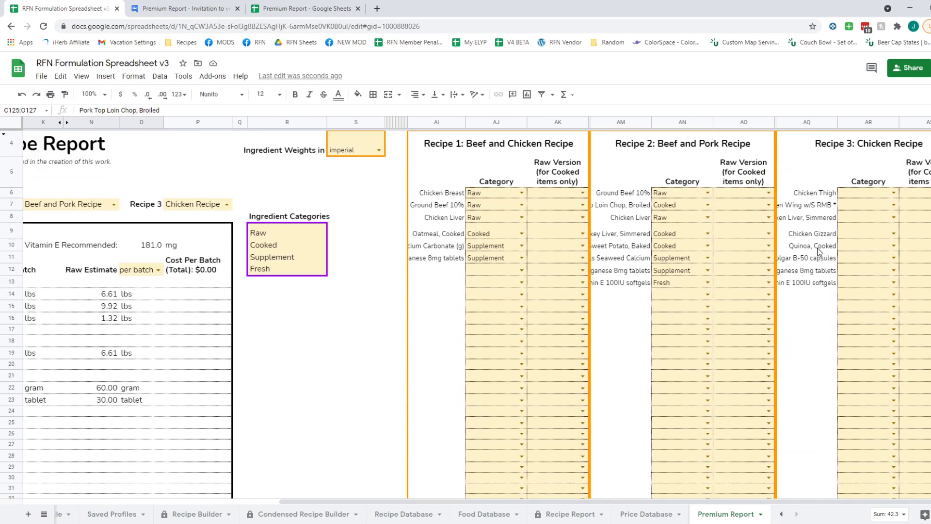
left_click(734, 205)
type("pork t")
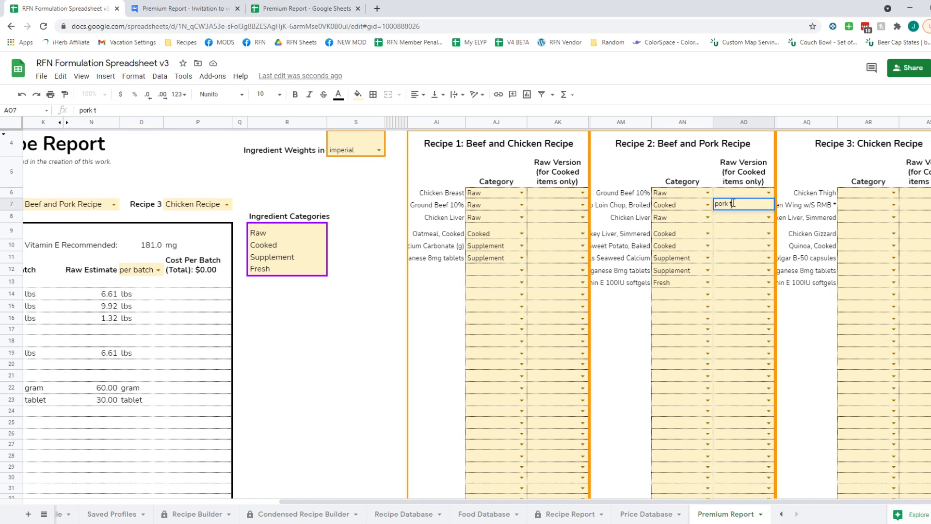
type("op")
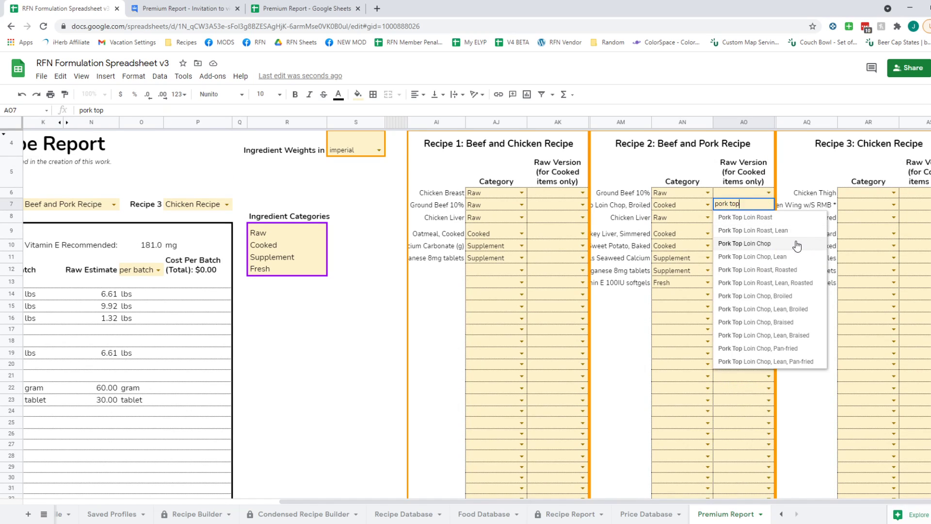
key("Return")
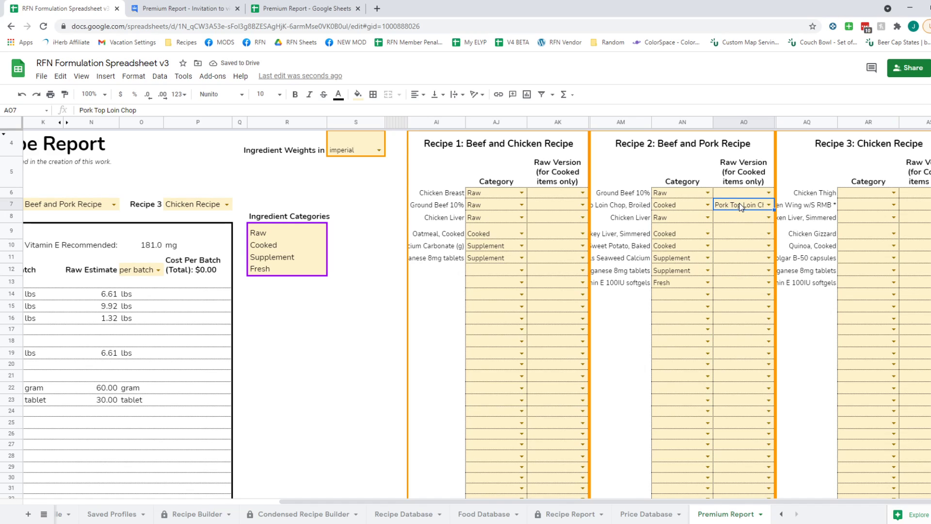
- Set the raw version of Recipe 2's simmered turkey liver to Turkey Liver
left_click(763, 232)
type("turkey")
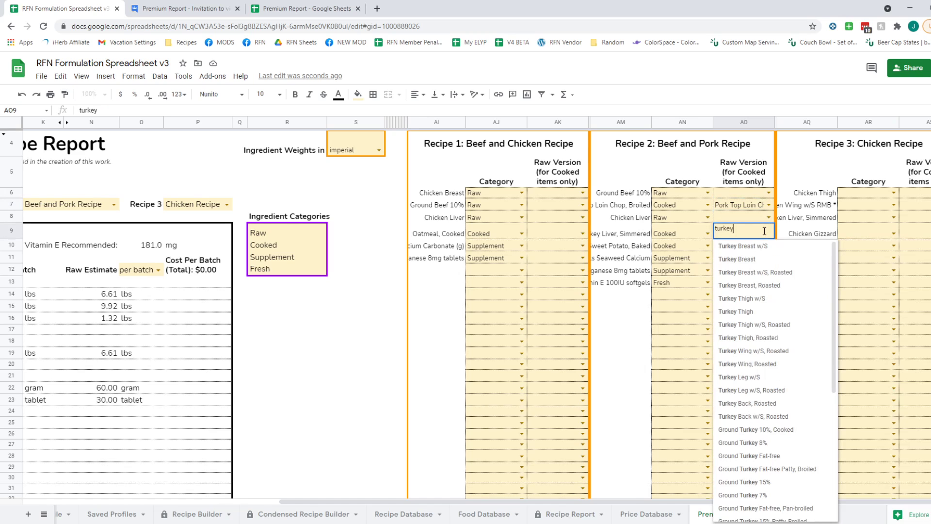
type(" lib")
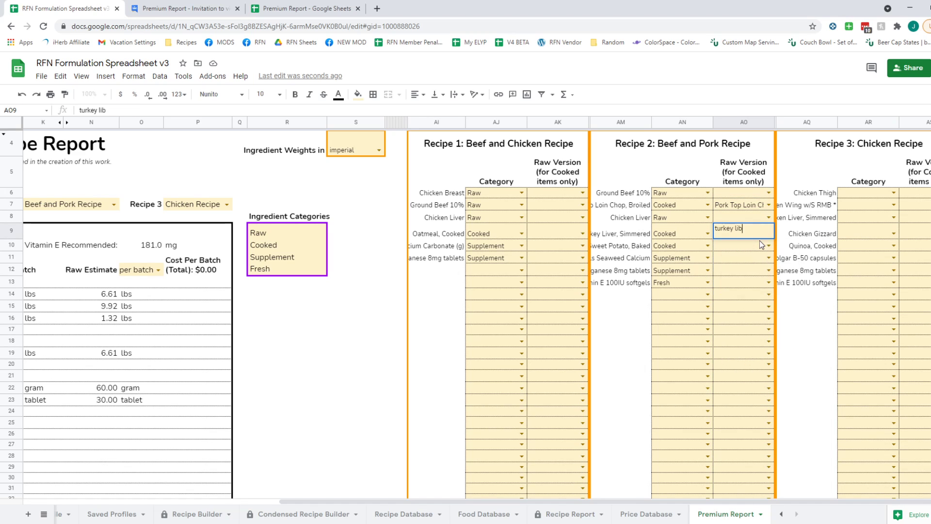
key("BackSpace")
type("v")
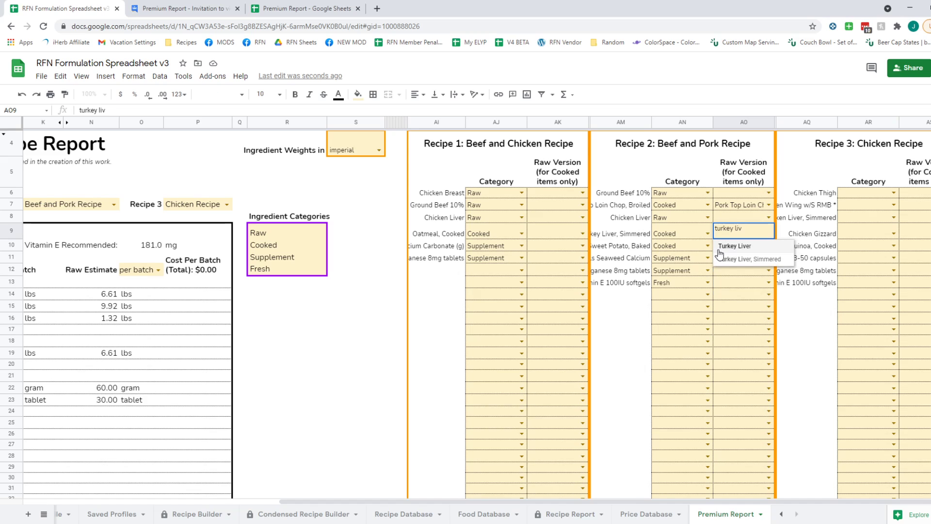
left_click(748, 247)
- Try to find a raw version for Recipe 2's baked sweet potato and clear the entry
type("sweet")
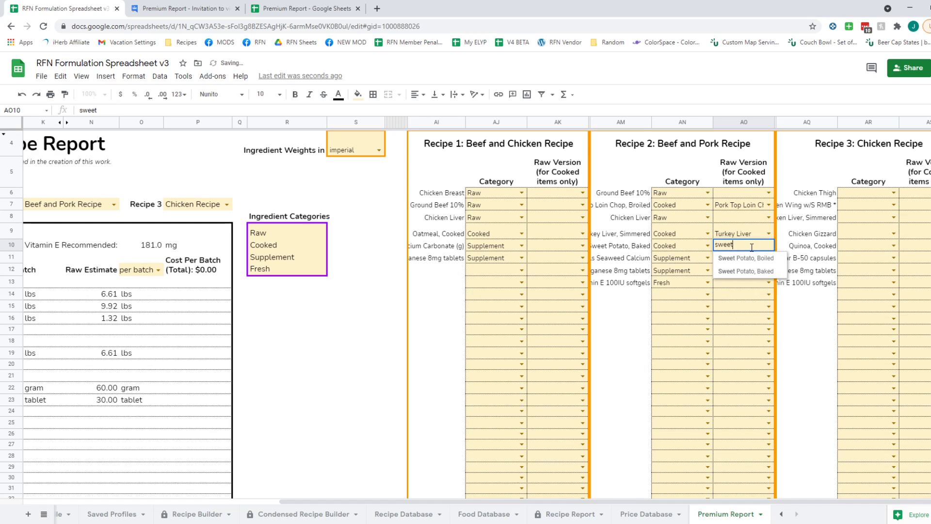
double_click(729, 242)
key("BackSpace")
key("shift+Tab")
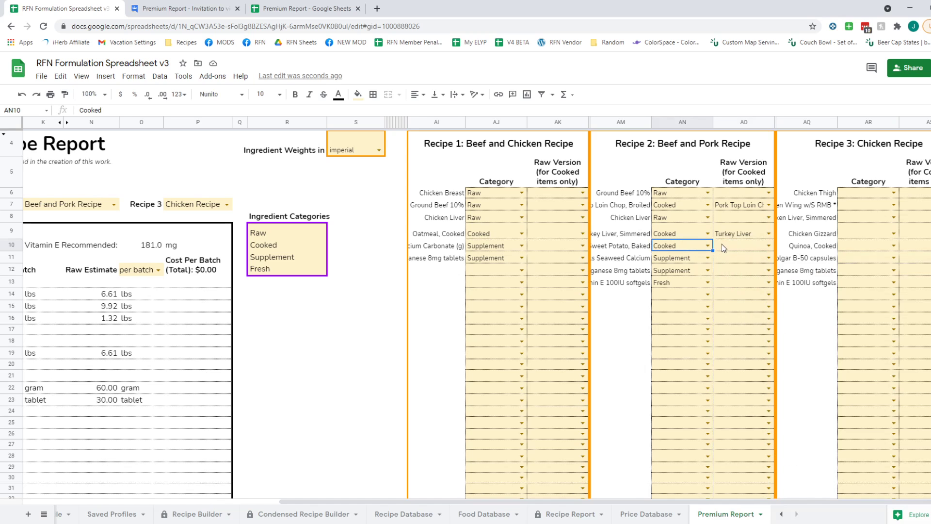
left_click(722, 246)
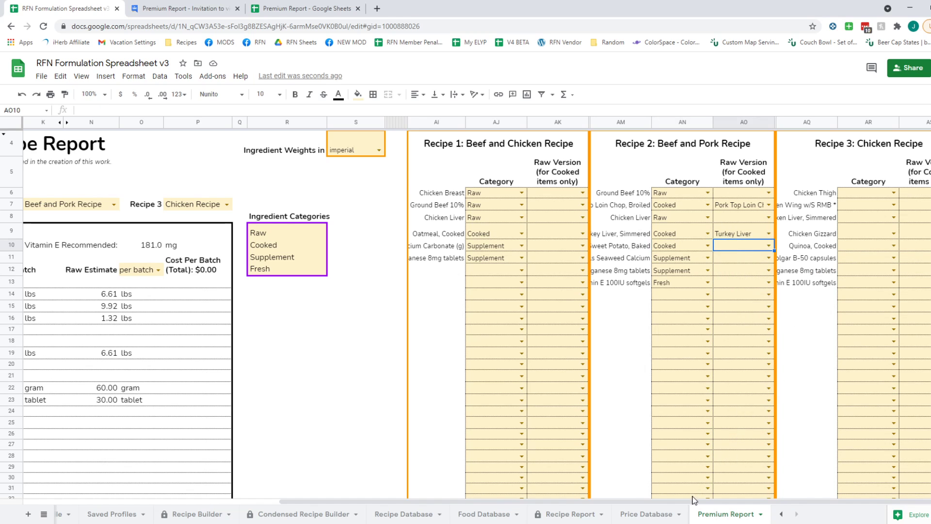
- In the Beef and Pork Recipe report, compare the broiled pork loin chop's per-batch quantity with its raw estimate
left_click_drag(694, 500, 438, 499)
scroll(519, 336, "down", 2)
scroll(519, 333, "down", 20)
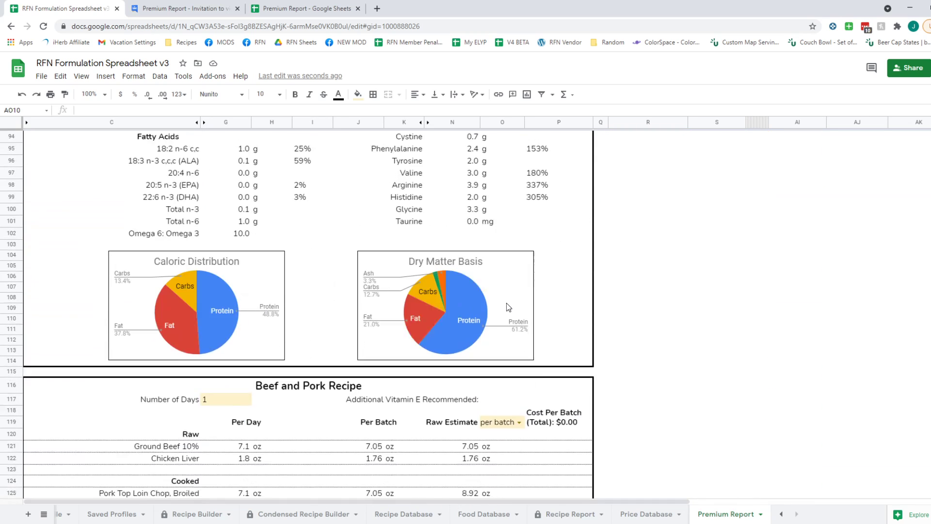
scroll(506, 306, "down", 3)
mouse_move(158, 358)
left_mouse_down()
mouse_move(509, 347)
mouse_move(474, 353)
left_mouse_up()
left_click(469, 356)
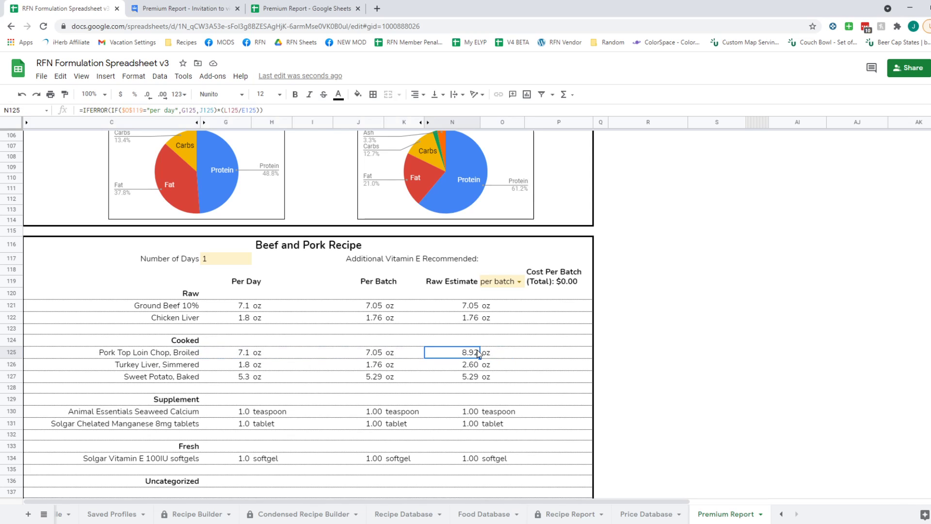
left_click(368, 359)
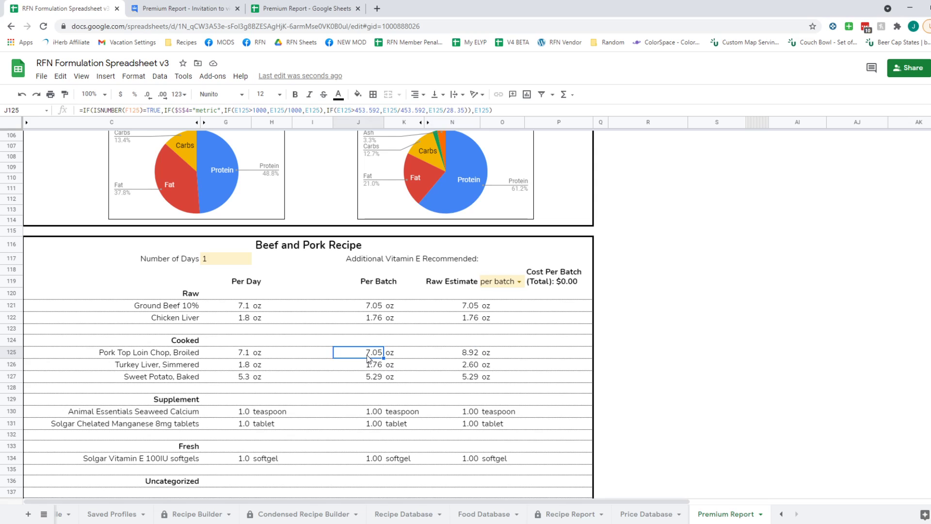
left_click(474, 356)
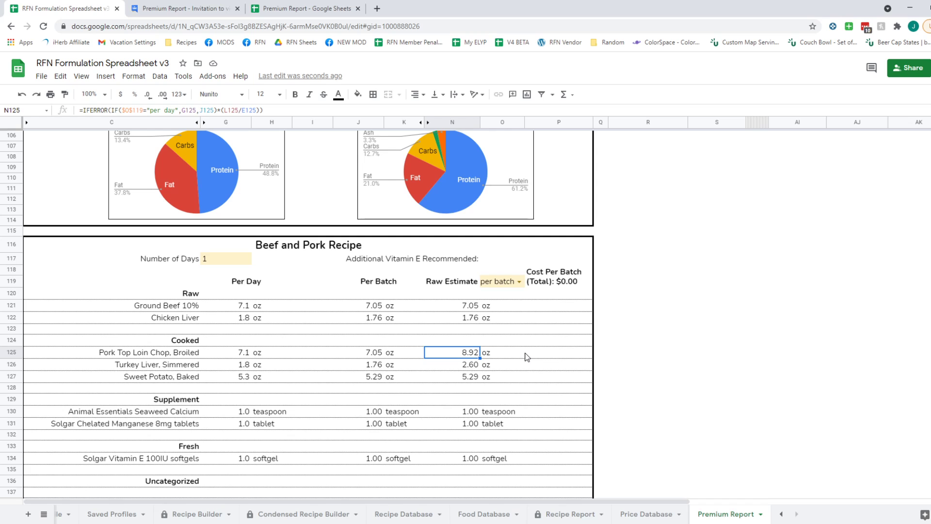
- In the Total Shopping List, turn raw-based ingredient quantities off and back on, comparing the pork loin chop entry, and select the Chicken Liver row
scroll(625, 384, "down", 4)
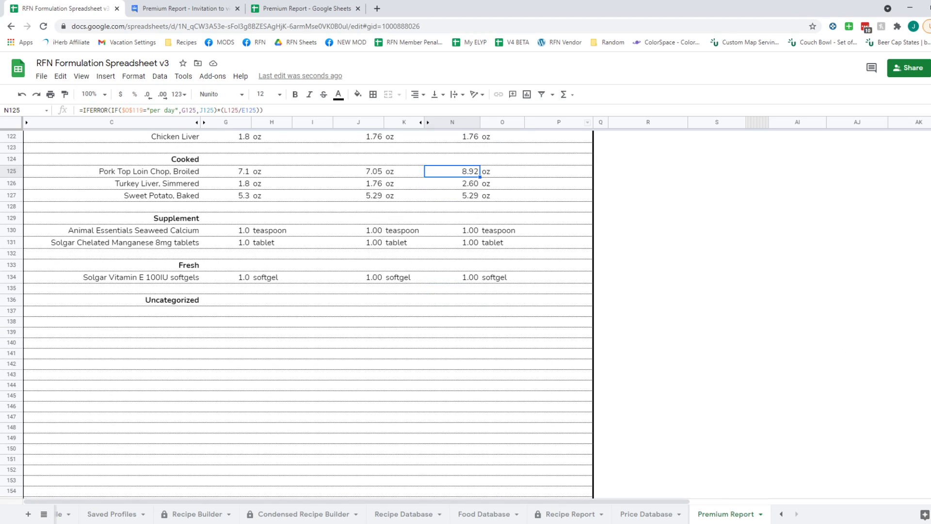
scroll(308, 315, "down", 20)
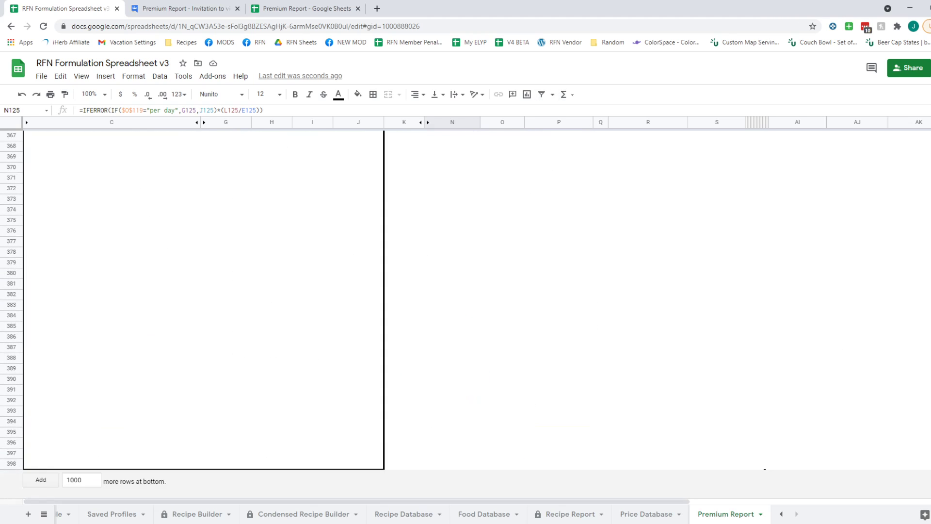
scroll(310, 315, "up", 5)
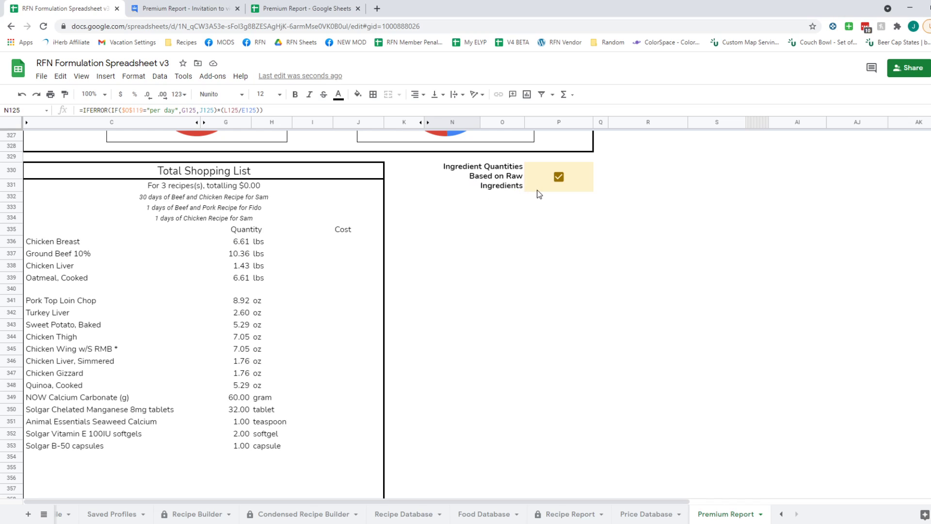
left_click(85, 302)
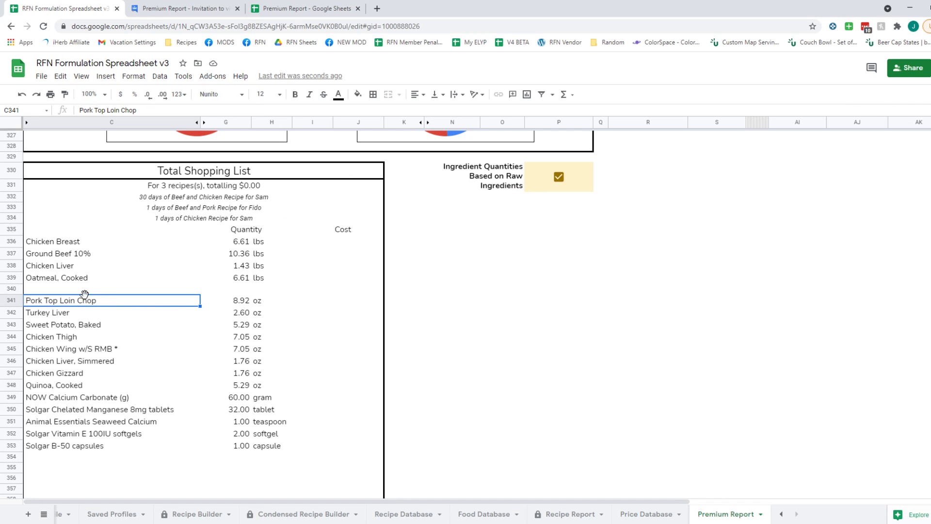
left_click(559, 177)
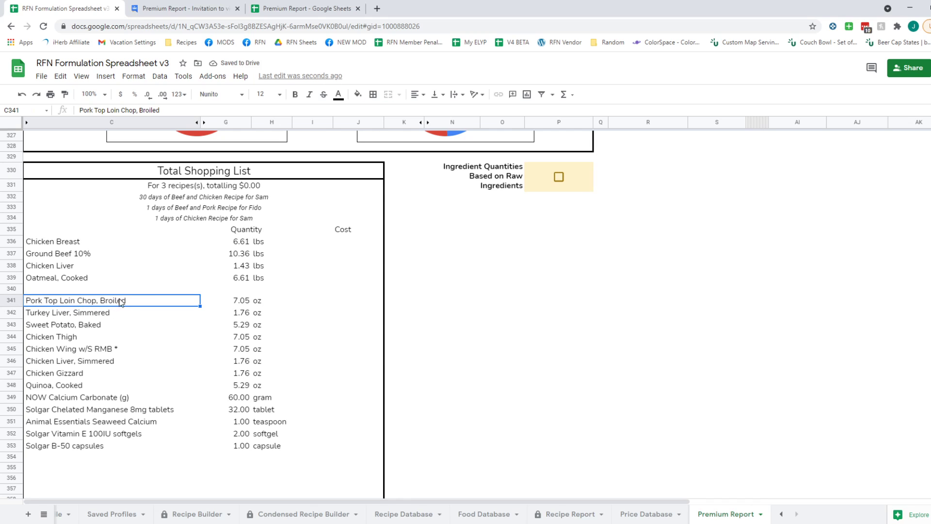
left_click(224, 304)
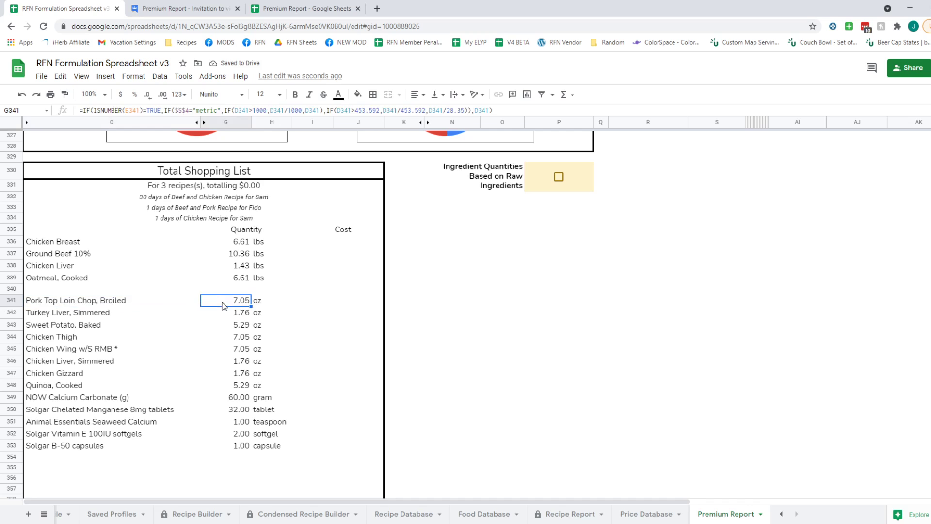
left_click(558, 176)
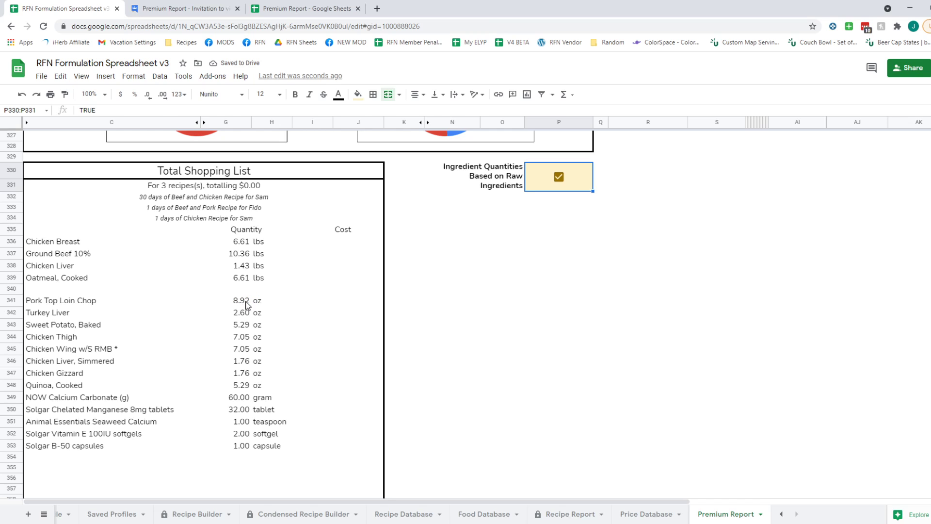
left_click(239, 305)
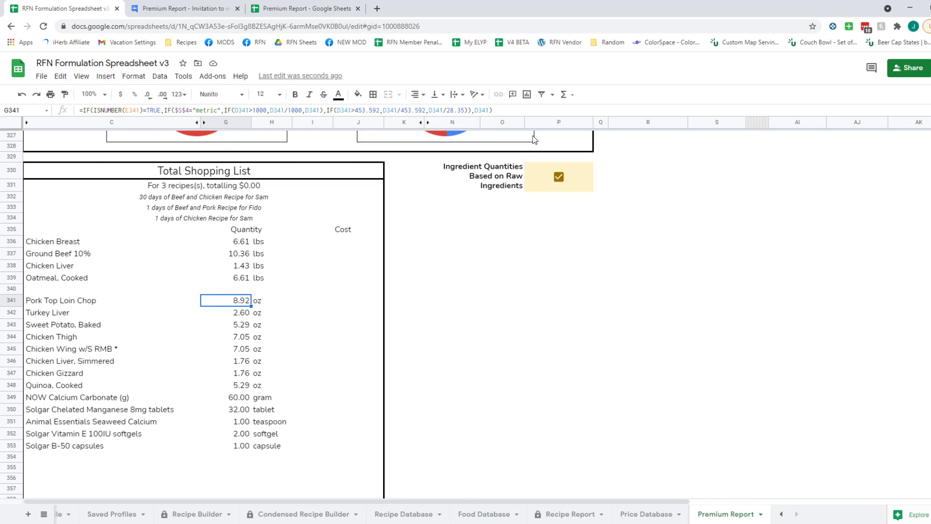
left_click_drag(43, 270, 366, 275)
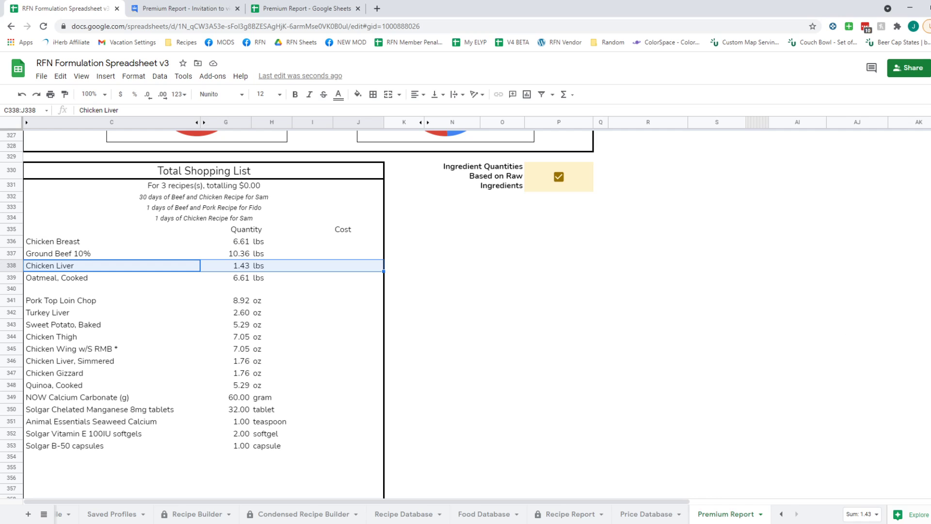
- In the Beef and Chicken Recipe report, select the Cost Per Batch cells of the ingredients
scroll(858, 293, "up", 20)
left_click_drag(520, 499, 863, 488)
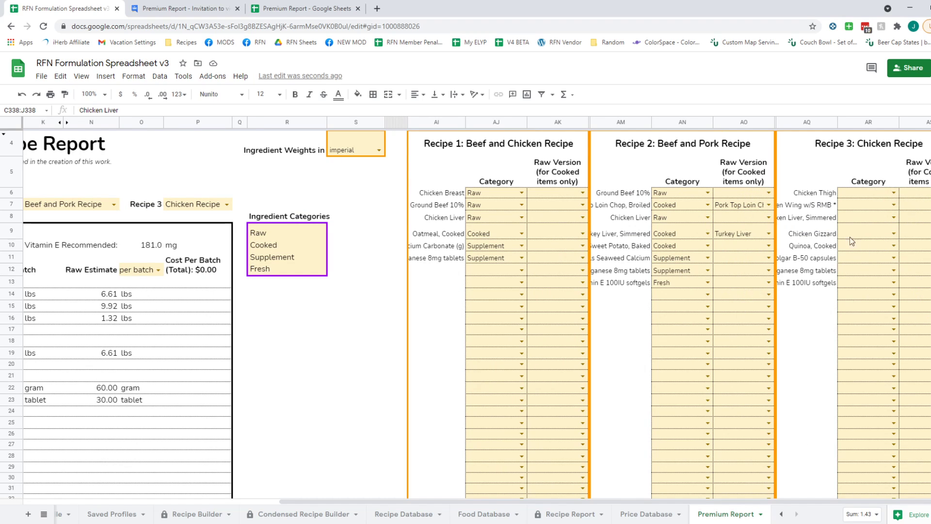
left_click_drag(784, 501, 458, 505)
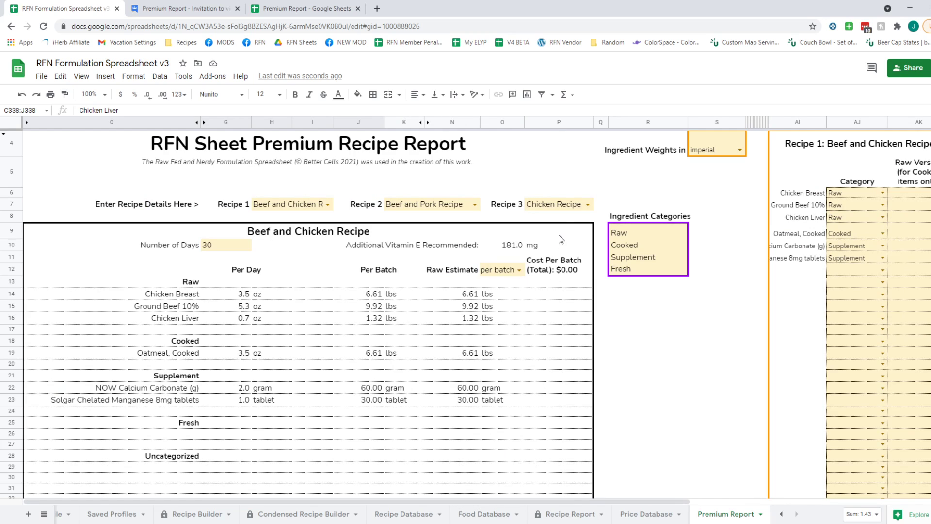
left_click_drag(559, 292, 575, 393)
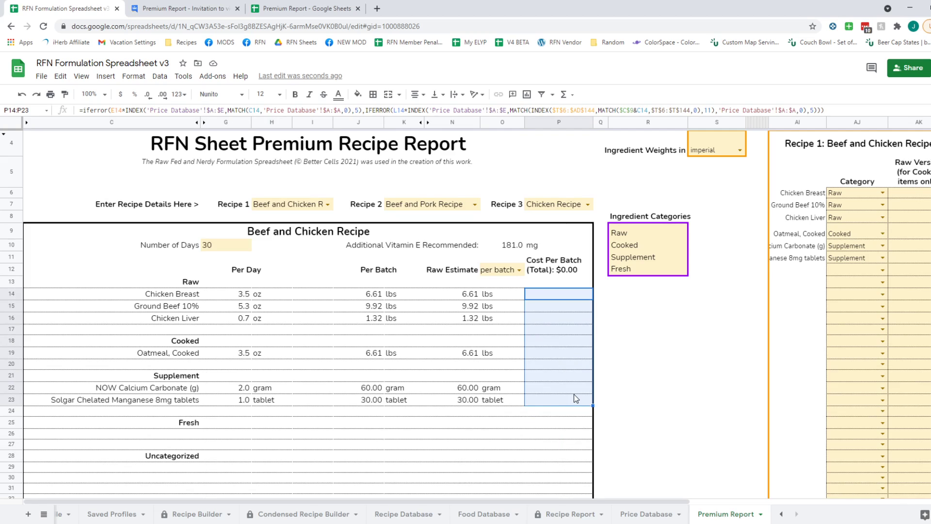
- Add Chicken Breast as the first ingredient in the Price Database sheet
left_click(660, 513)
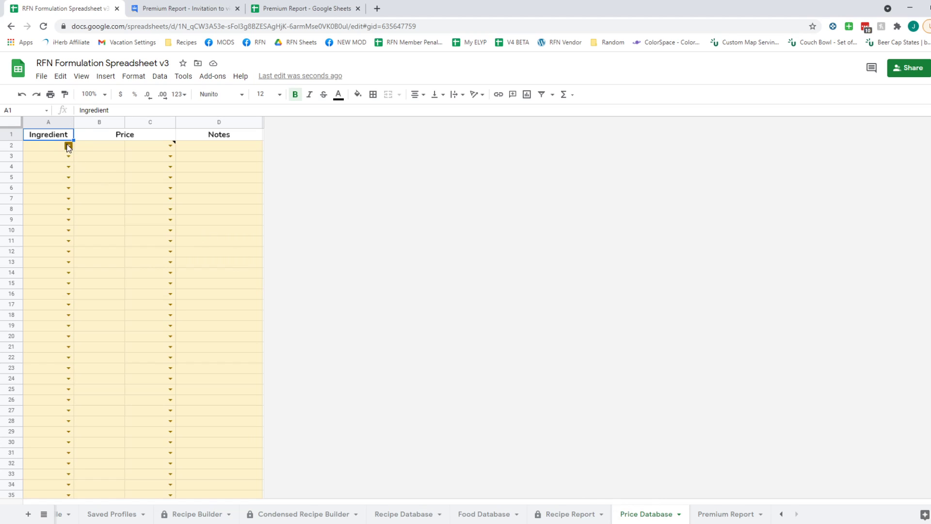
left_click(39, 146)
type("chicken br")
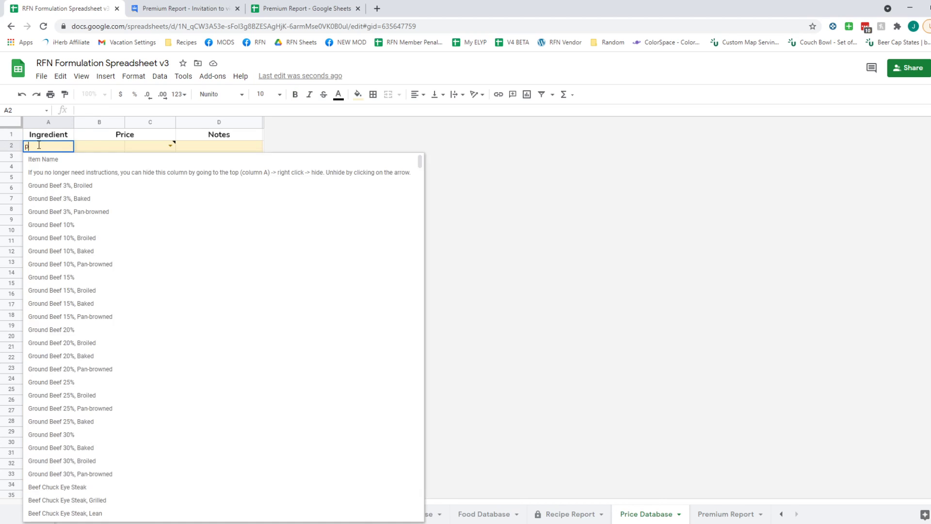
key("Down")
key("Return")
- Set the Chicken Breast price to 2 with the unit /lb, and view the available unit options
left_click(94, 146)
type("2")
left_click(173, 148)
left_click(174, 147)
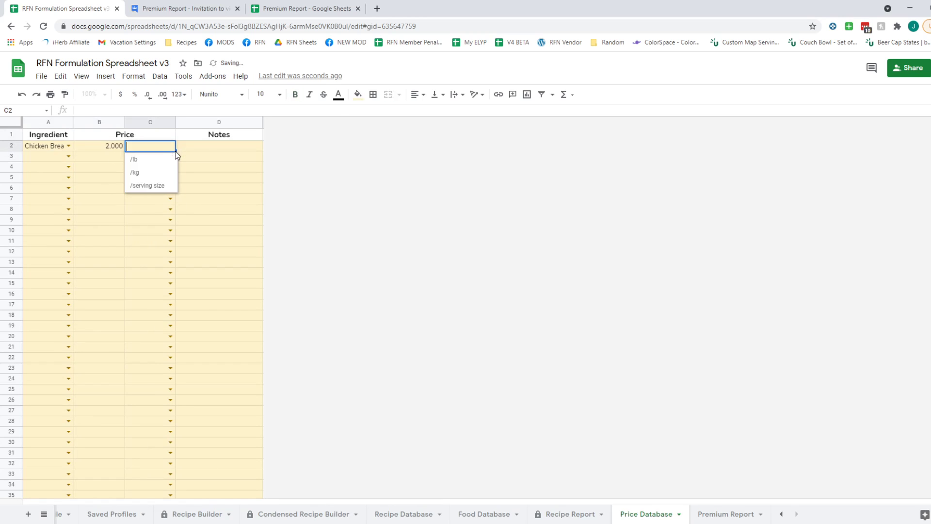
left_click(164, 161)
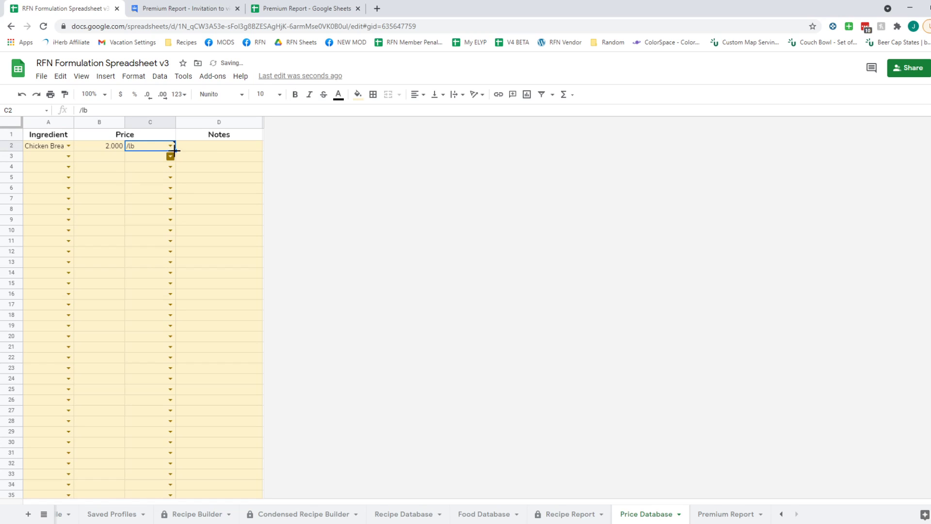
left_click(172, 146)
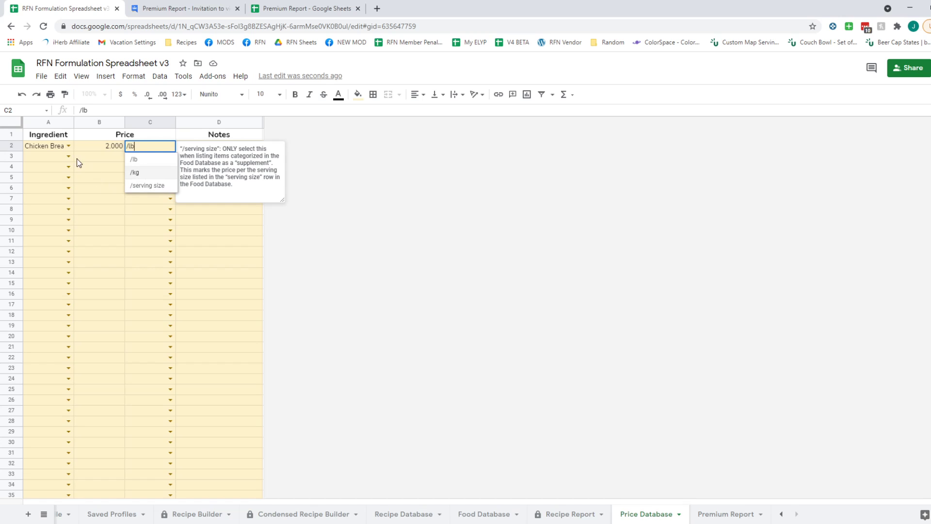
- Add NOW Calcium Carbonate (g) as the second ingredient in the Price Database with the price unit /serving size
left_click(56, 161)
type("now cal")
left_click(110, 170)
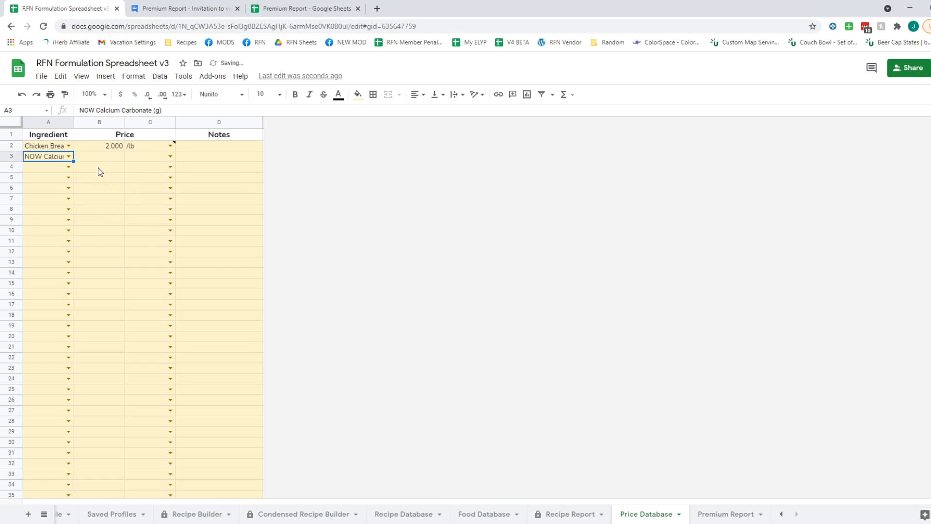
left_click(165, 158)
left_click(170, 156)
left_click(157, 196)
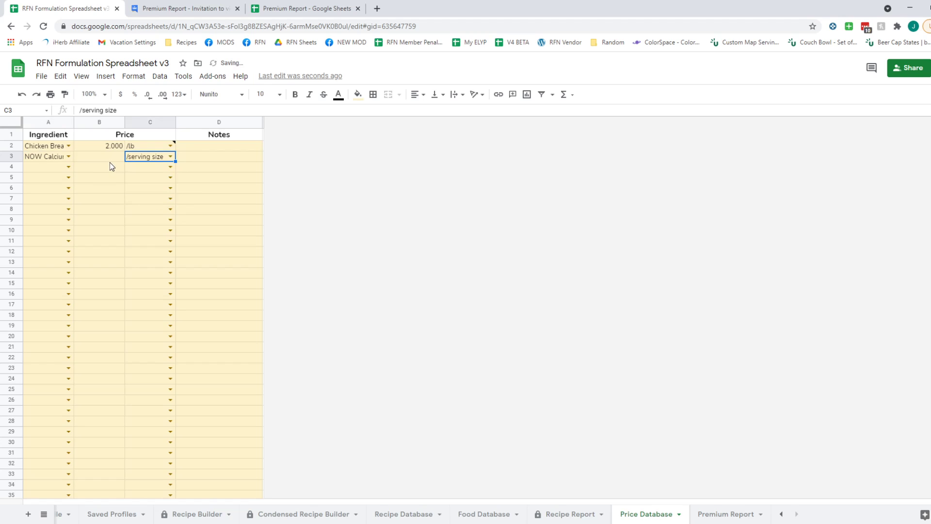
left_click(110, 162)
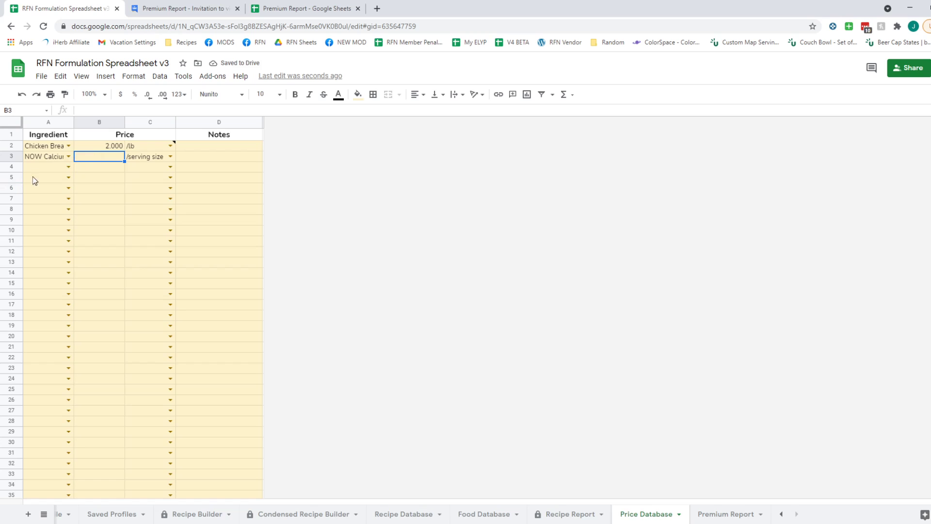
- Add Solgar Vitamin E 100IU softgels as the third ingredient in the Price Database with the price unit /serving size
left_click(57, 166)
type("solgar")
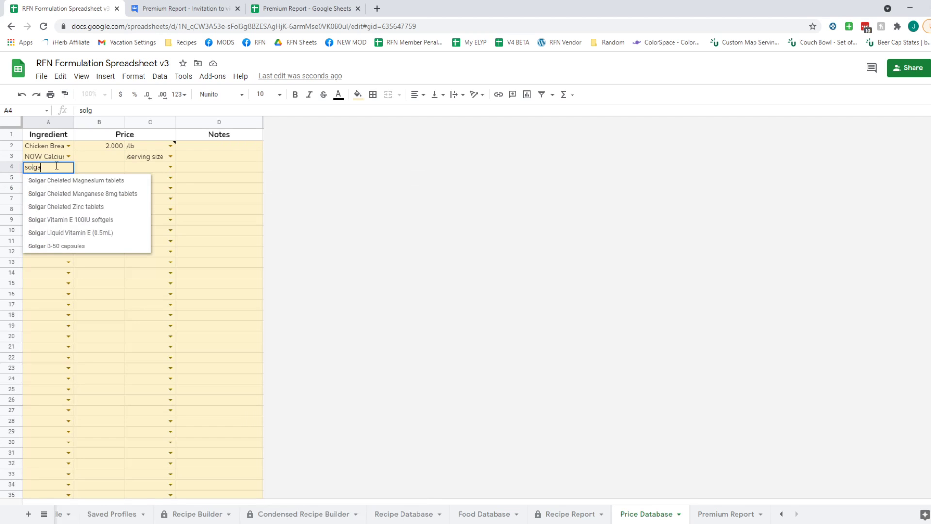
left_click(126, 219)
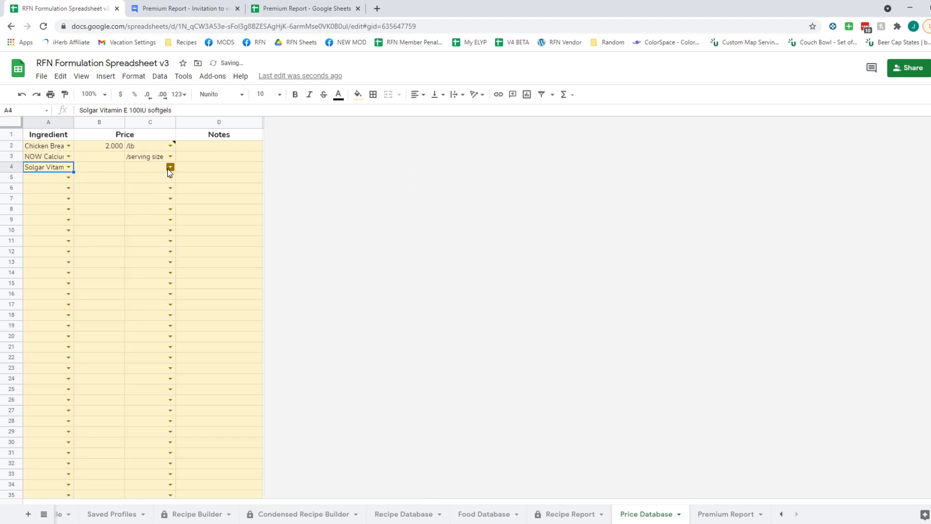
left_click(170, 167)
left_click(151, 206)
left_click(109, 169)
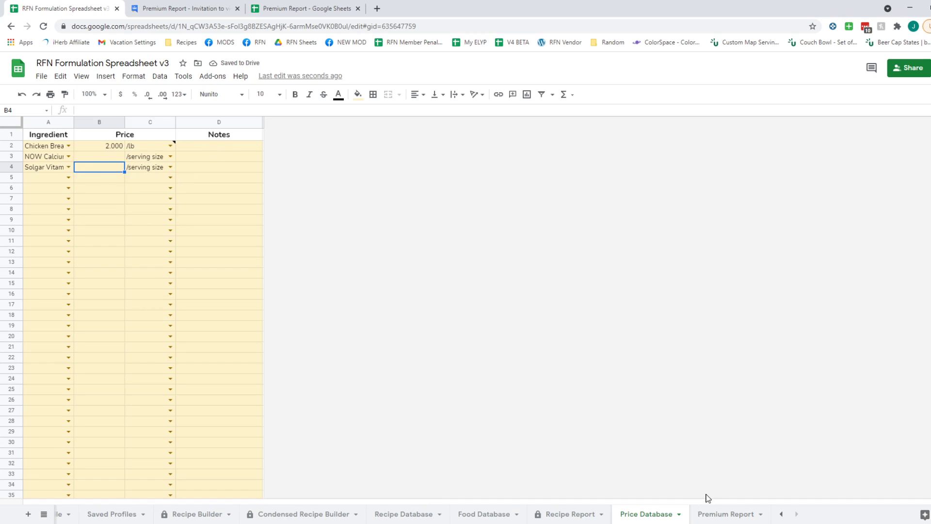
- In the Premium Report, check the Chicken Breast cost and the total cost per batch of the Beef and Chicken Recipe
left_click(732, 513)
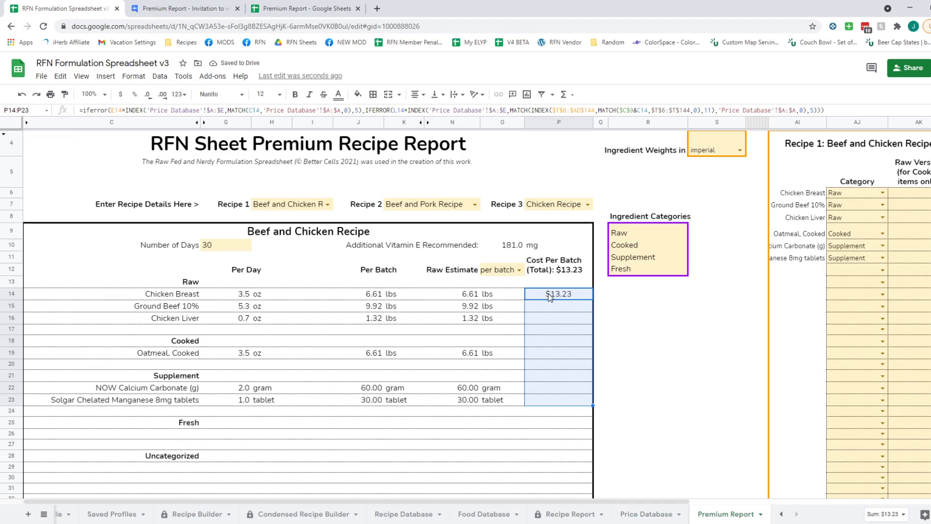
left_click(555, 294)
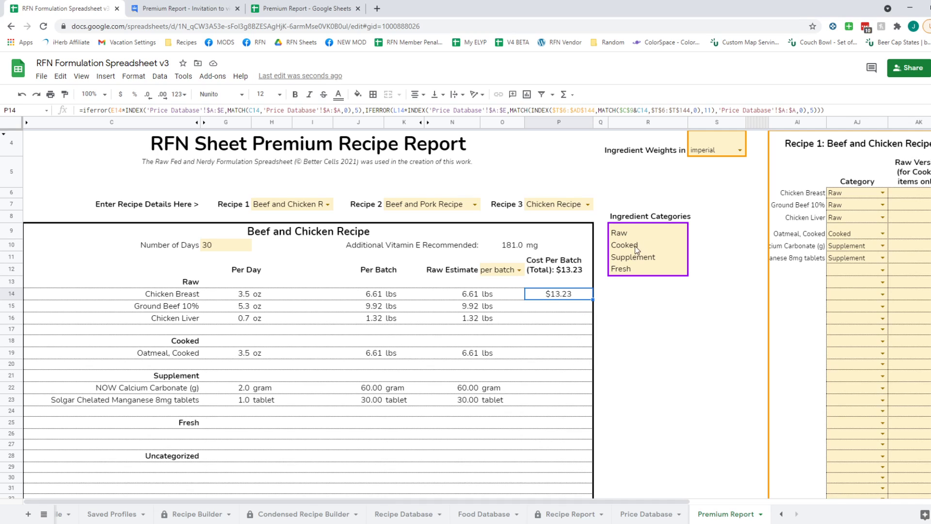
left_click(559, 263)
- In the Total Shopping List, check the Chicken Breast cost and the total cost line for the three recipes
scroll(310, 315, "down", 20)
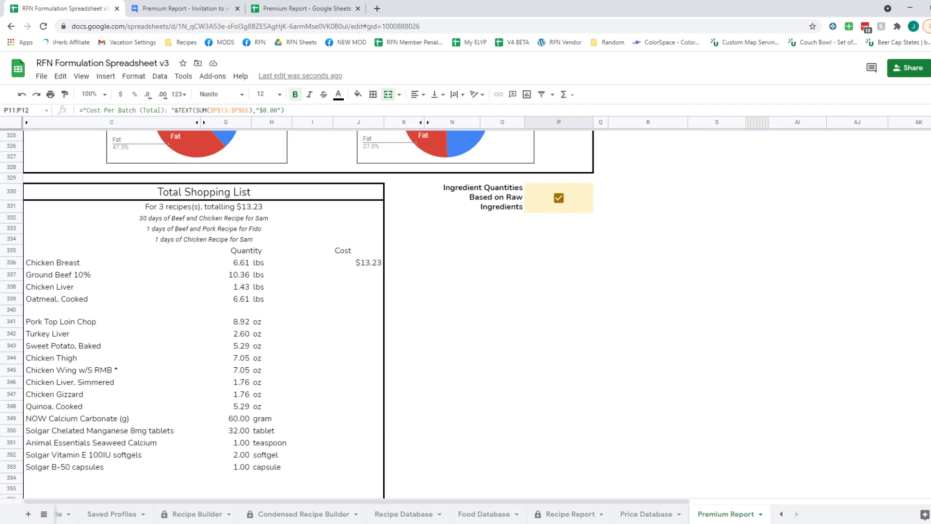
left_click(365, 255)
left_click(379, 265)
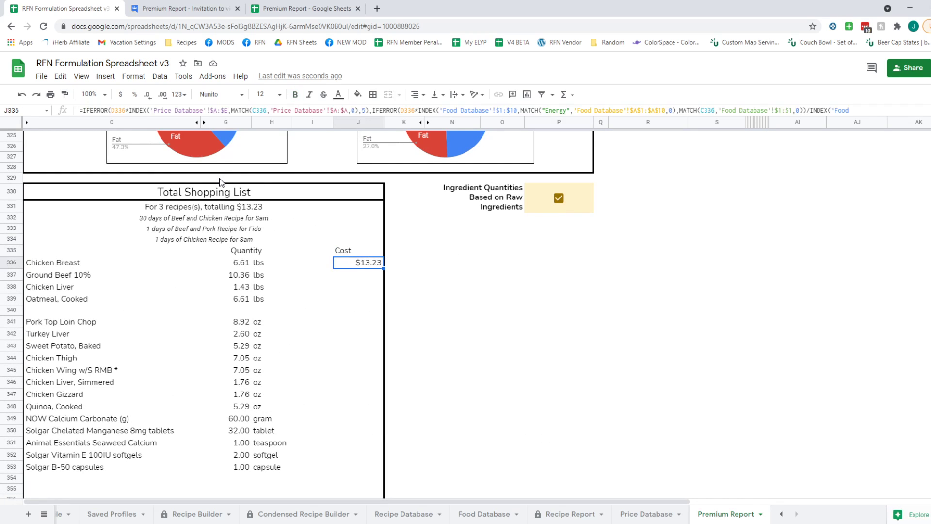
left_click(216, 206)
scroll(290, 257, "down", 1)
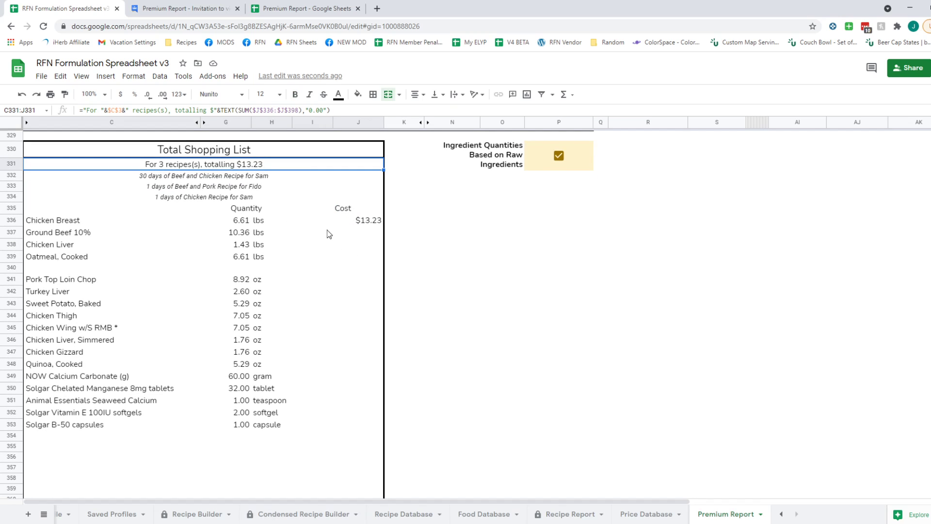
scroll(387, 433, "up", 3)
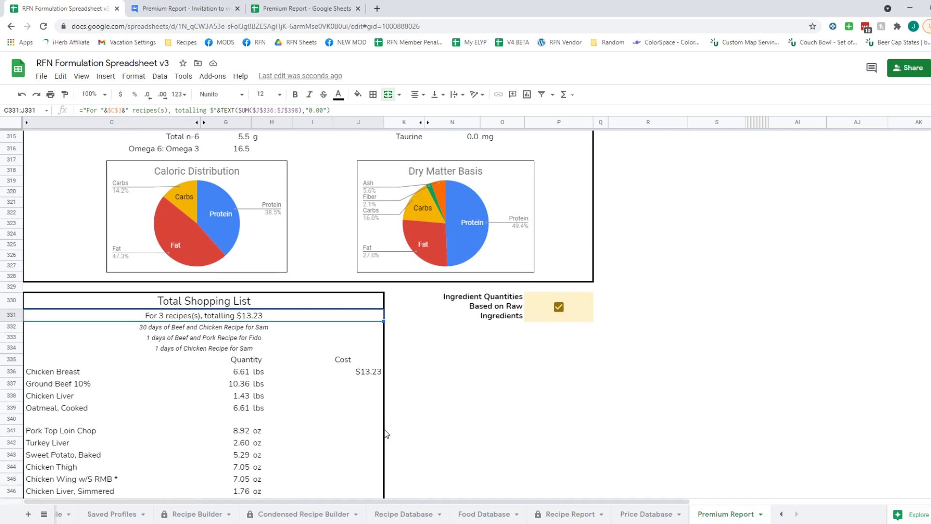